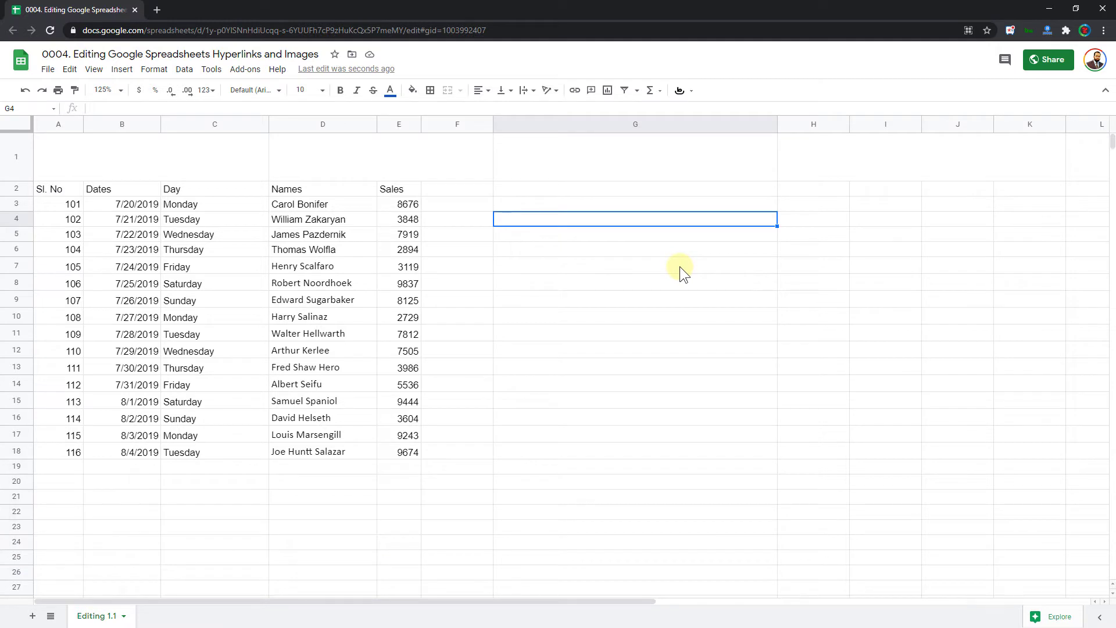
Copy the current spreadsheet's web address and paste it into cell G4 as a hyperlink.
left_click(593, 28)
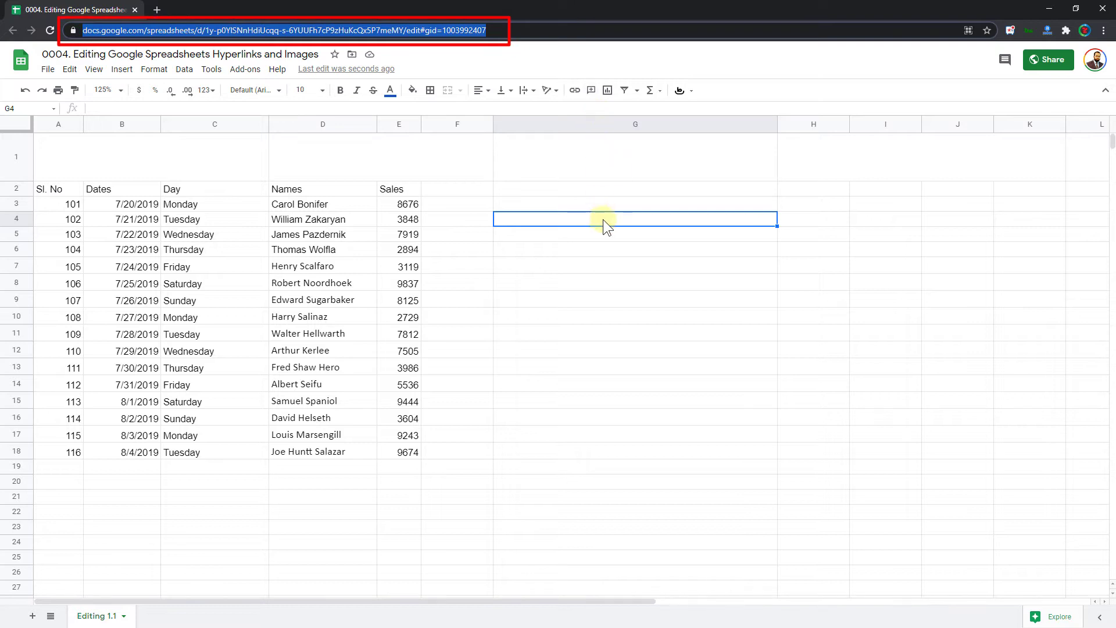
key("ctrl+c")
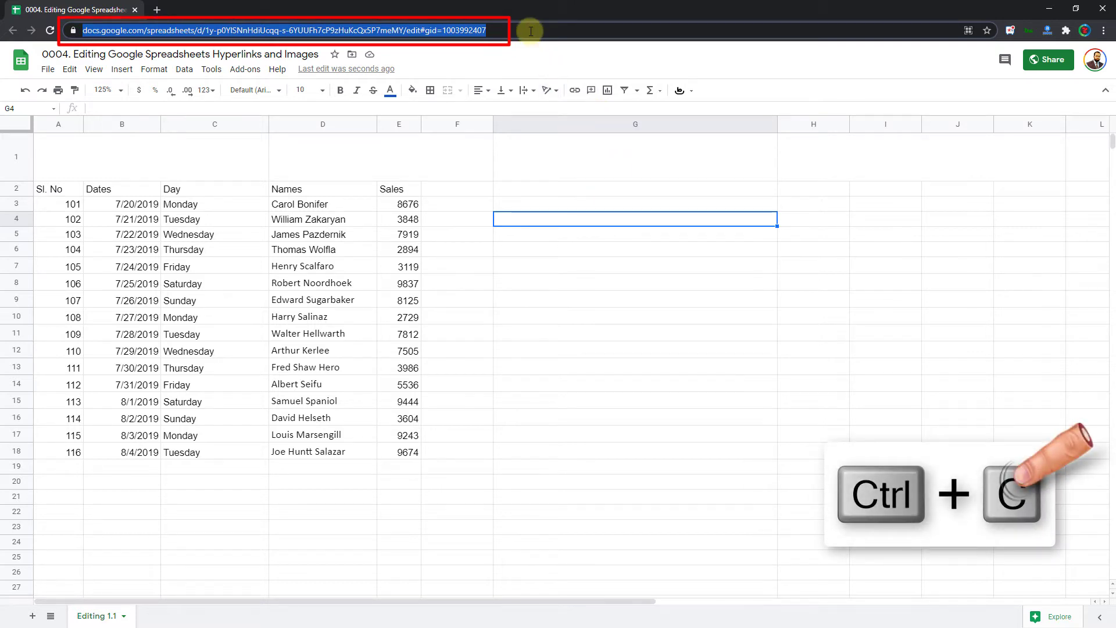
left_click(547, 218)
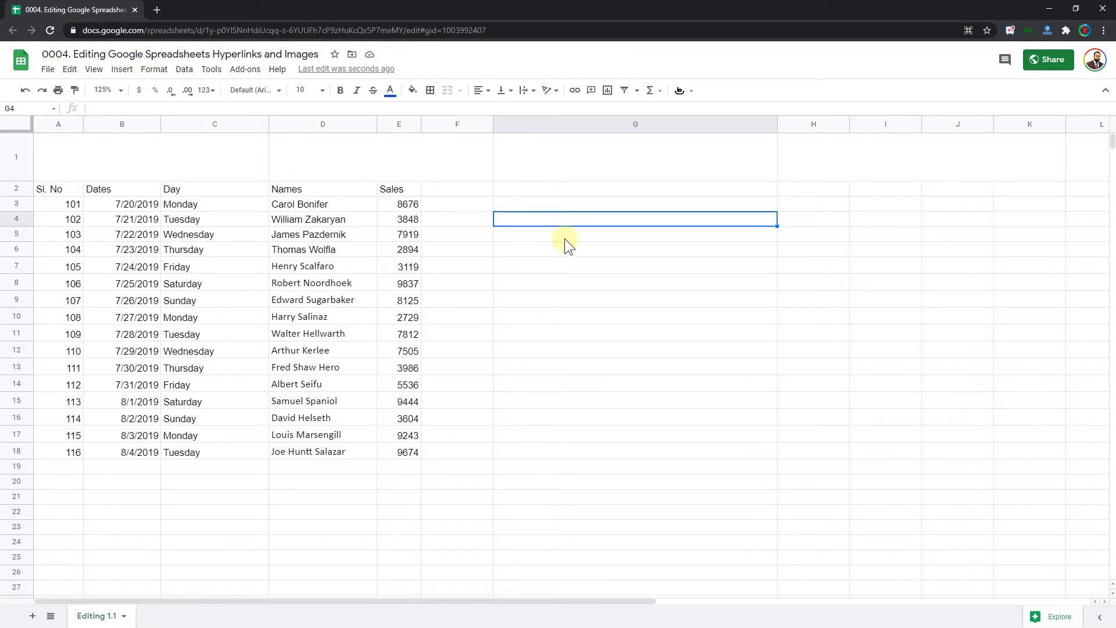
key("ctrl+v")
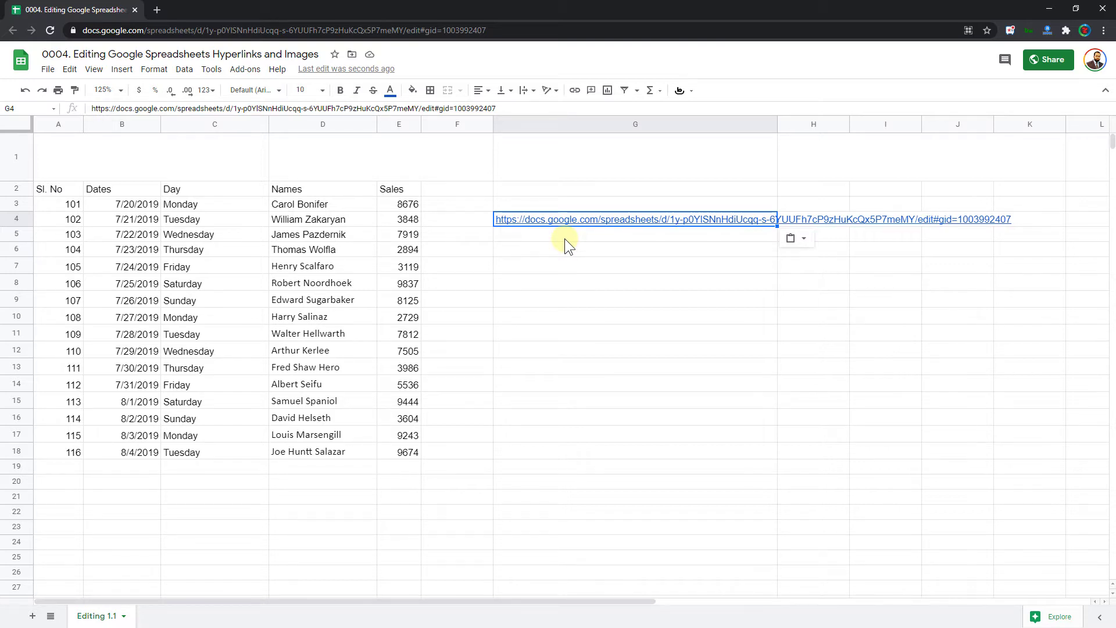
Change the display text of the hyperlink in cell G4 to "Practice File for GSheets".
mouse_move(682, 219)
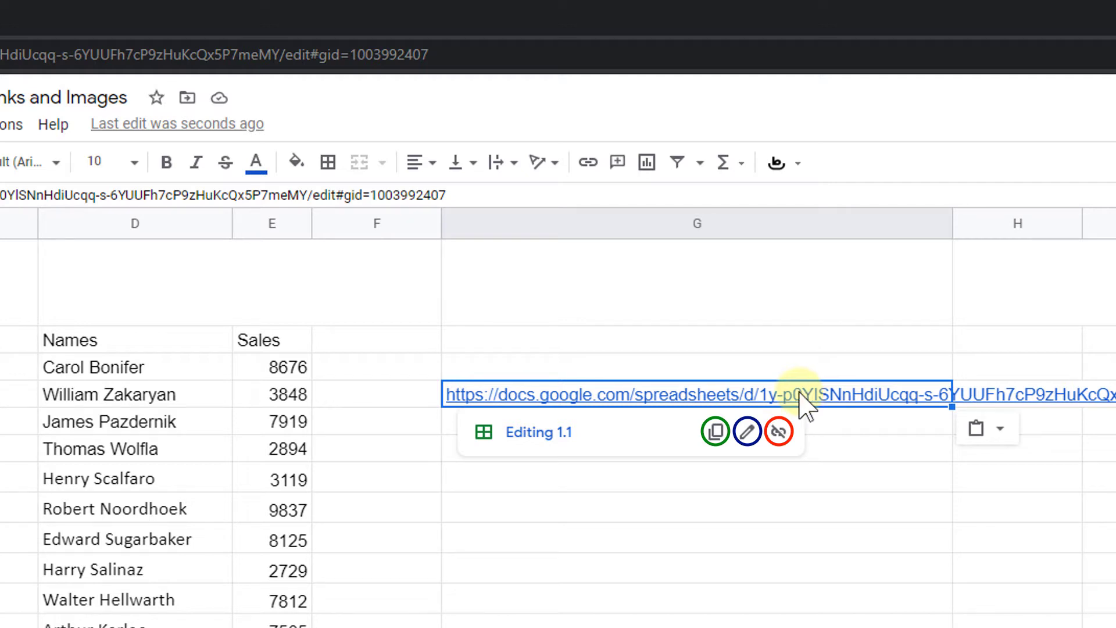
left_click(747, 435)
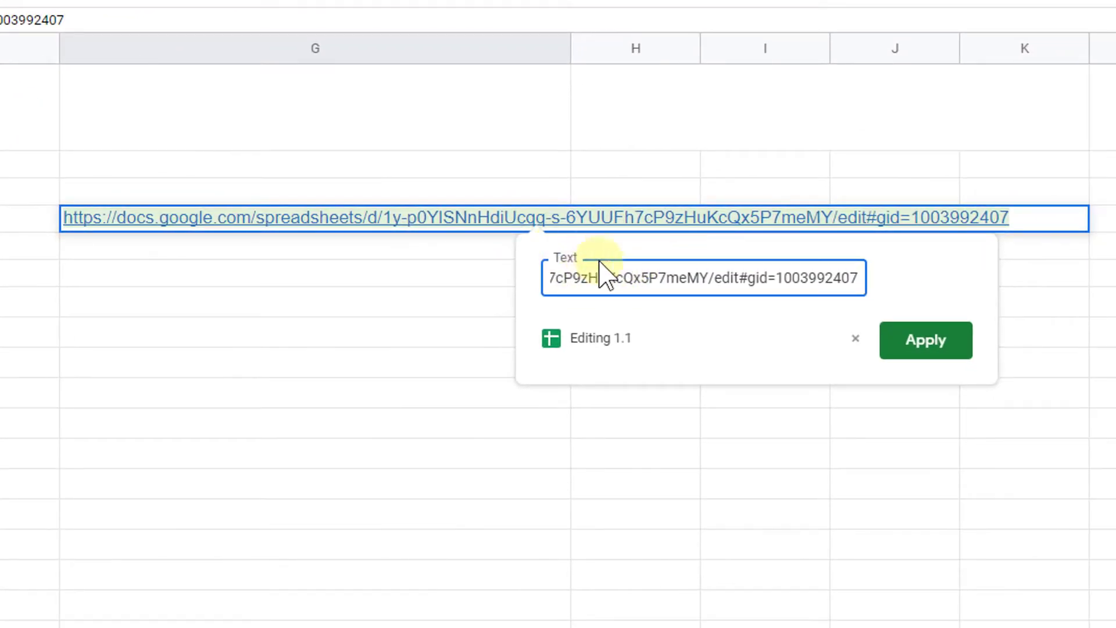
triple_click(642, 273)
key("ctrl+c")
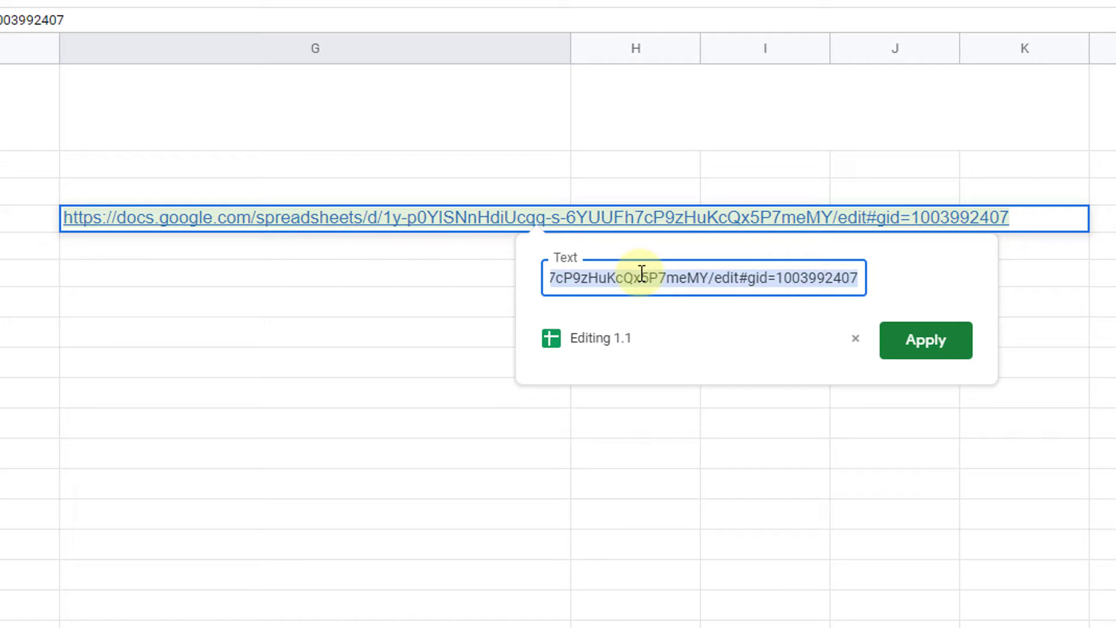
type("Practice Fi")
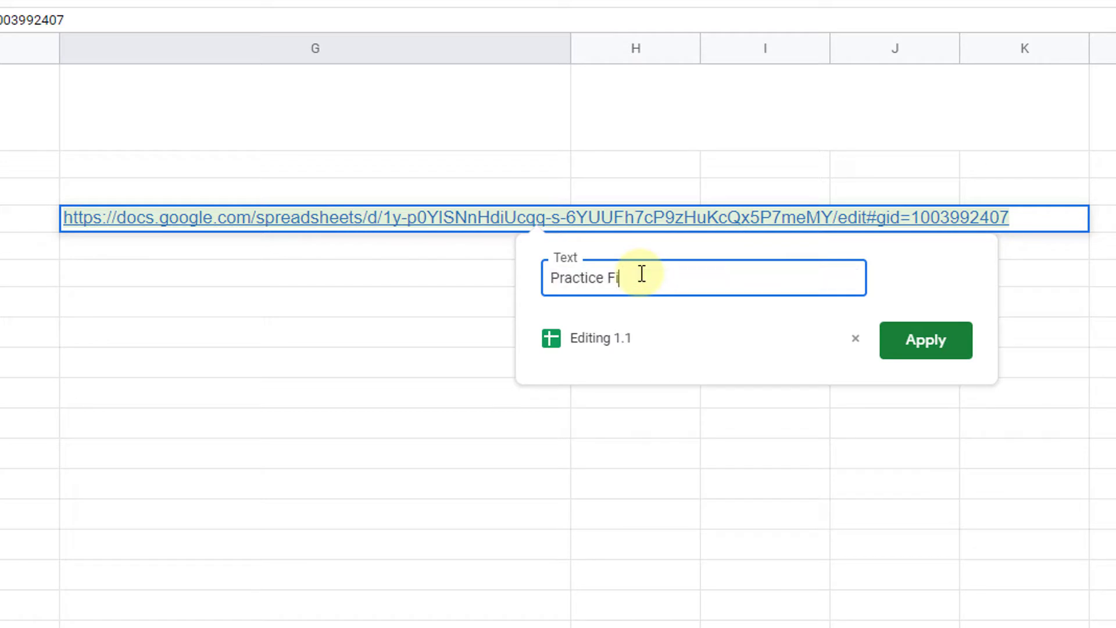
type("le for GSheets")
left_click(953, 348)
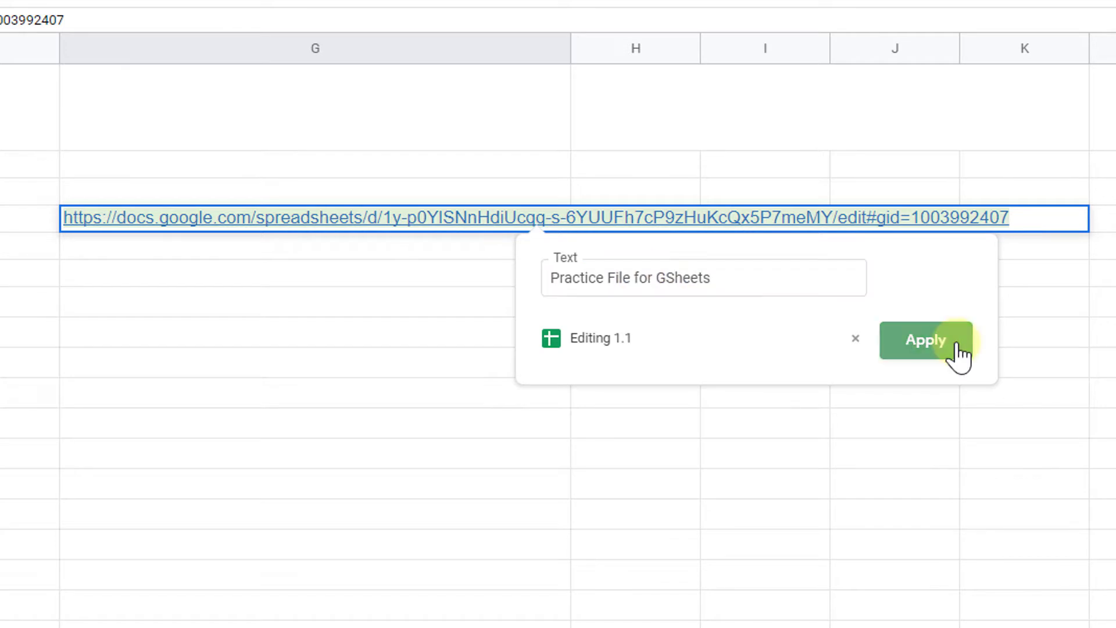
left_click(386, 229)
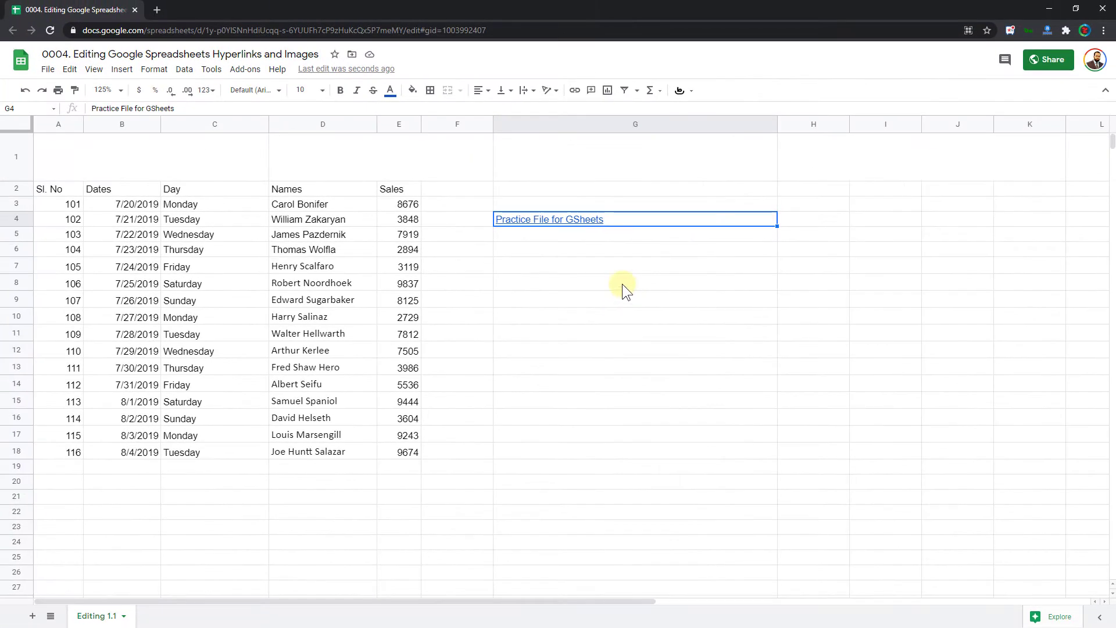
left_click(622, 283)
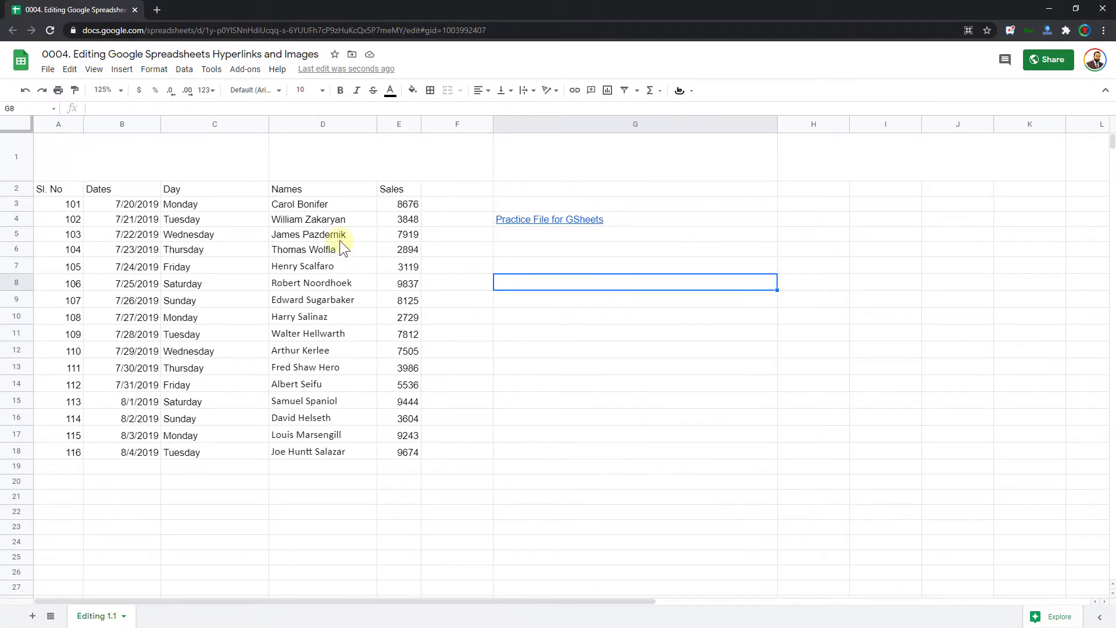
Hyperlink the name in cell D4 to the copied spreadsheet address and open the link to test it.
left_click(326, 219)
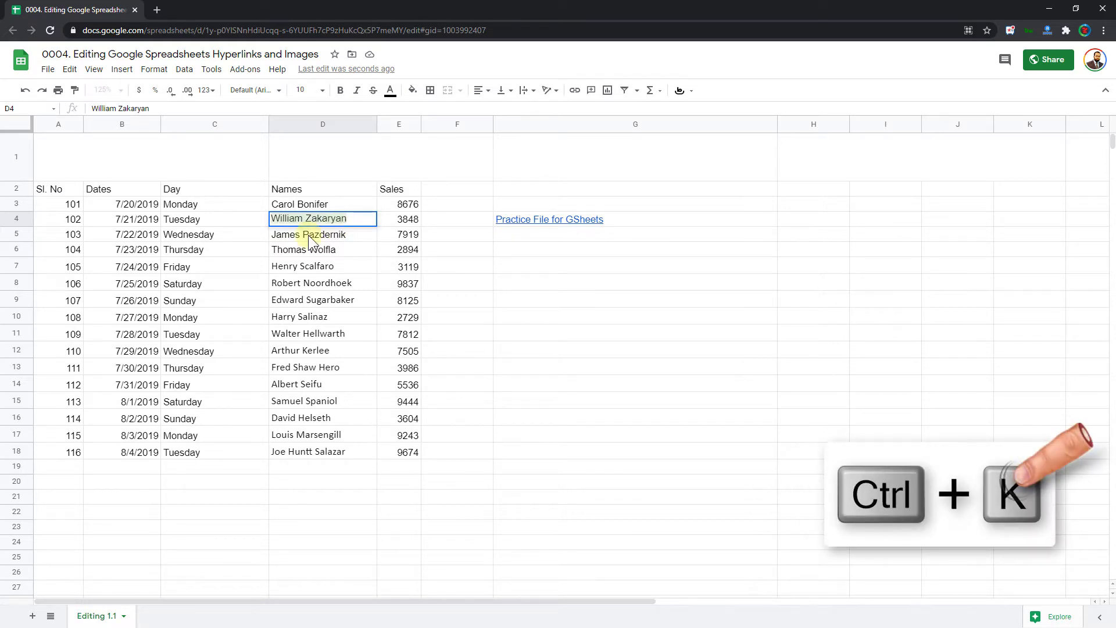
key("ctrl+k")
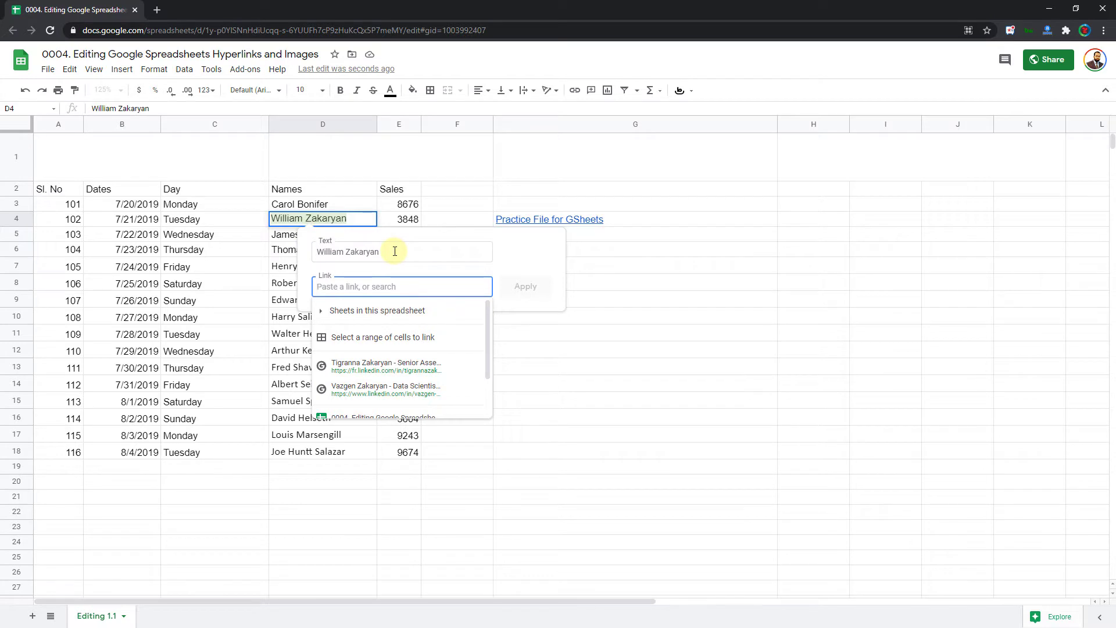
left_click(394, 251)
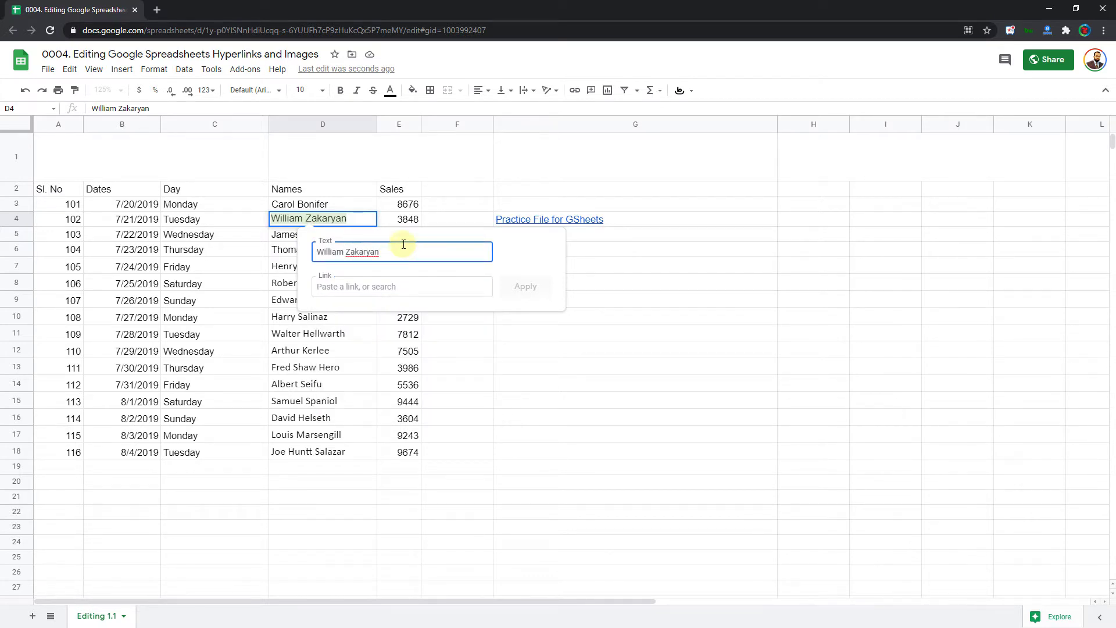
left_click(405, 285)
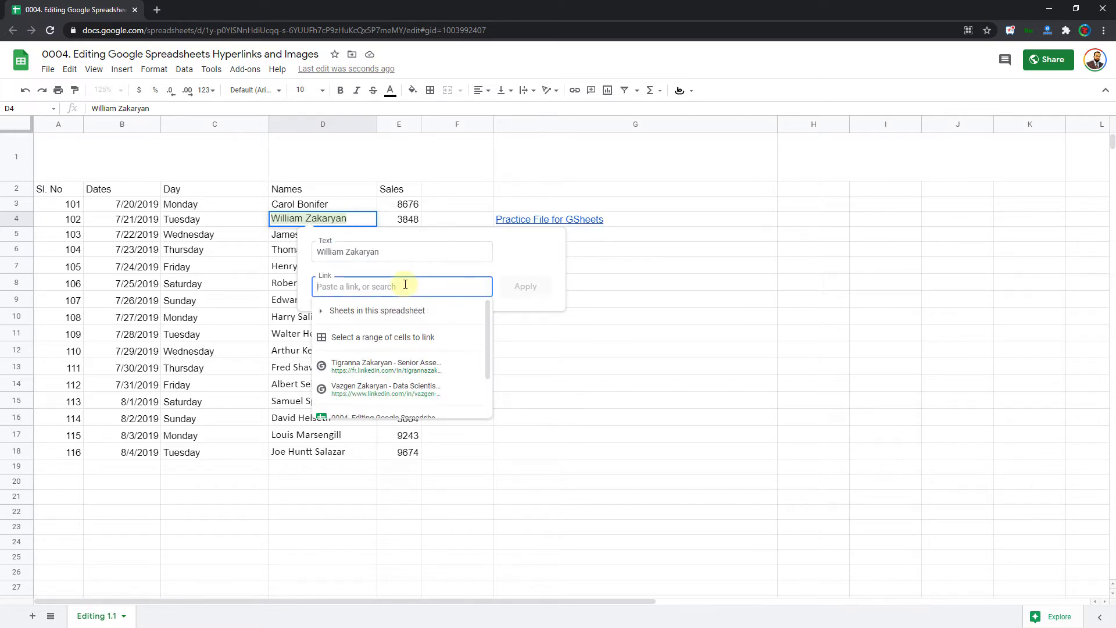
key("ctrl+v")
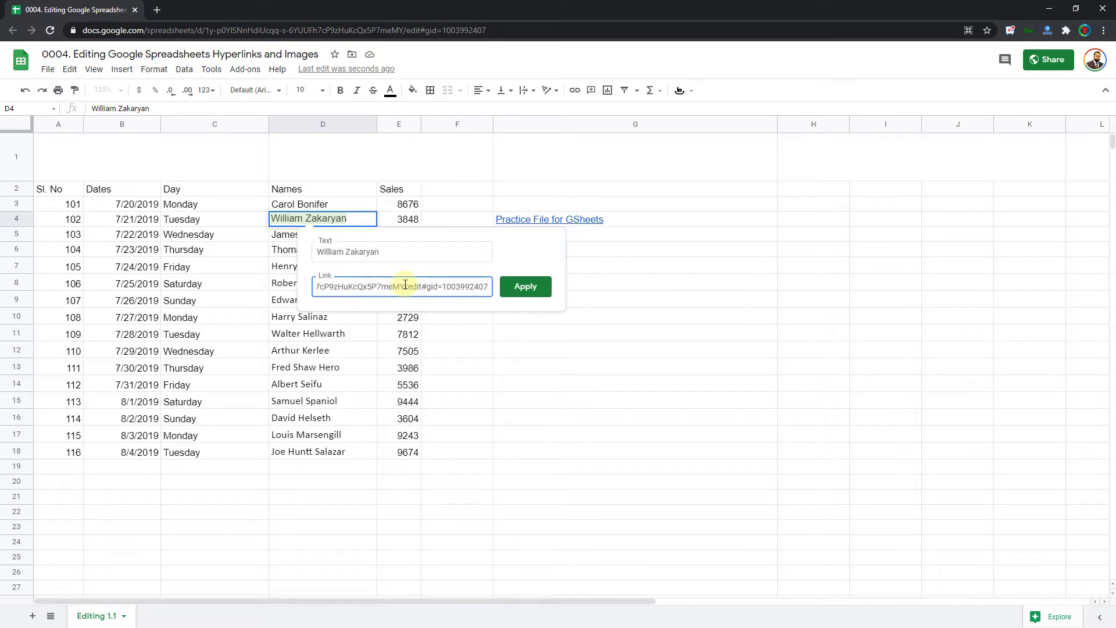
left_click(524, 285)
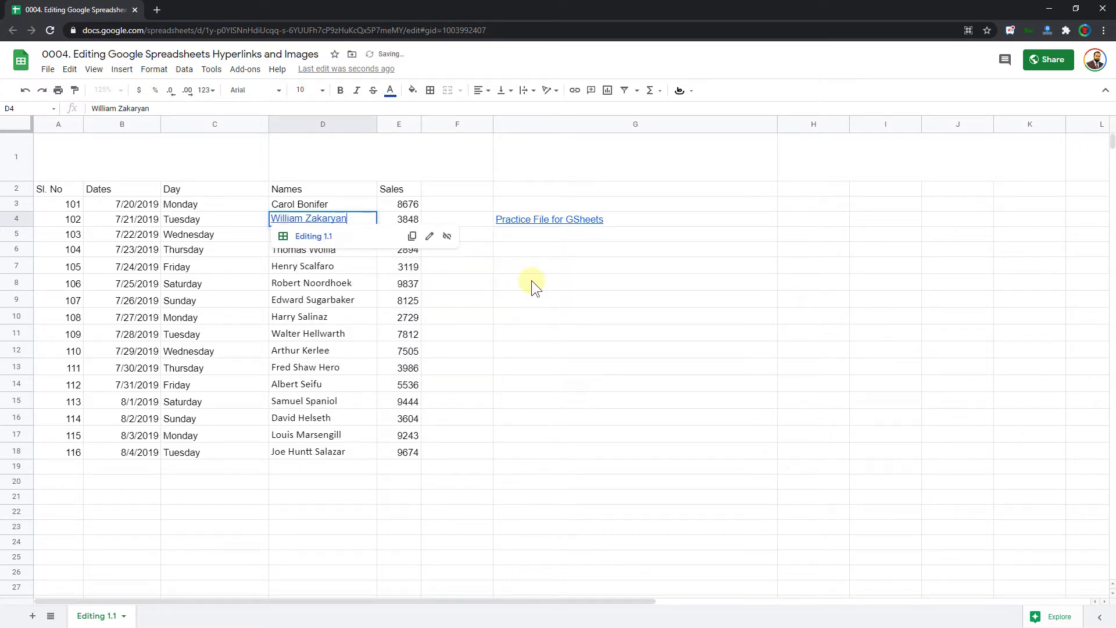
left_click(529, 281)
left_click(371, 222)
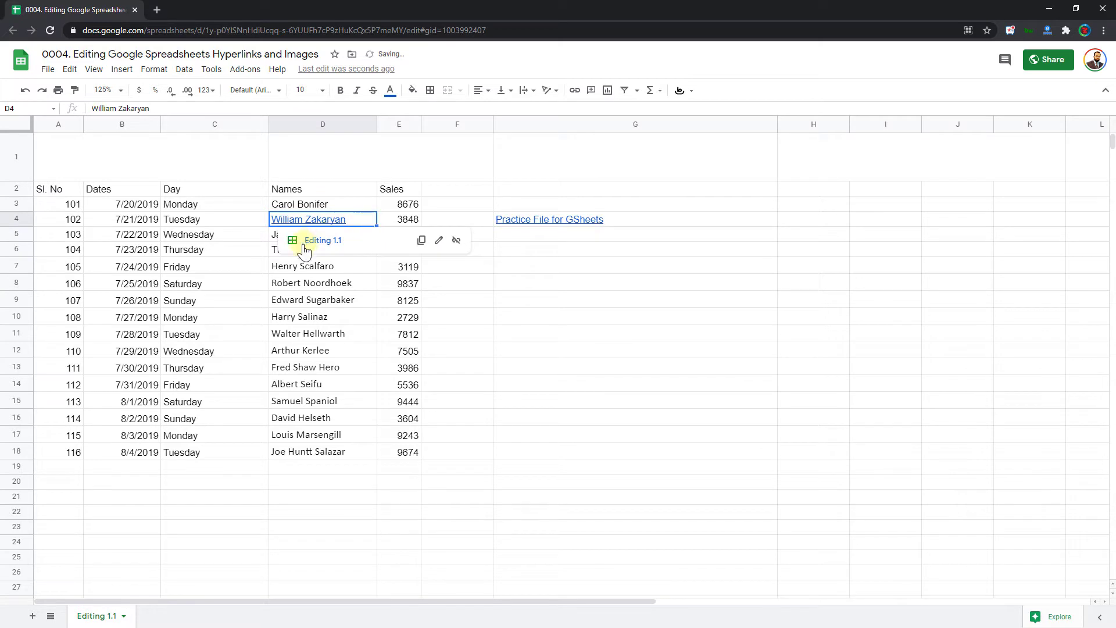
left_click(335, 243)
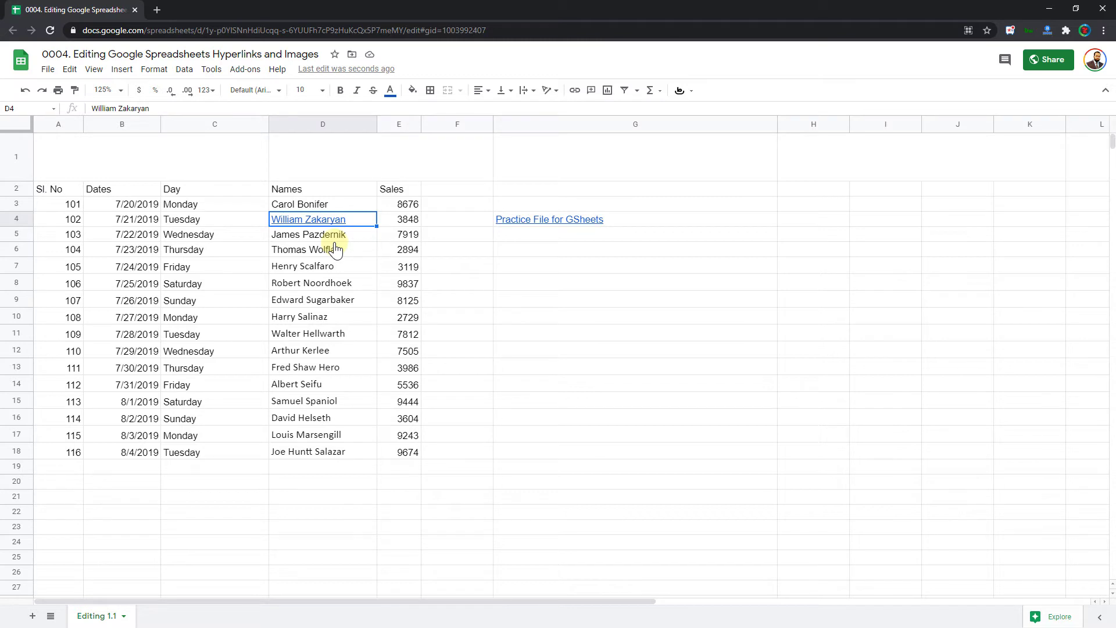
Enter "This is the first link and second link and third link" in cell G8.
left_click(674, 284)
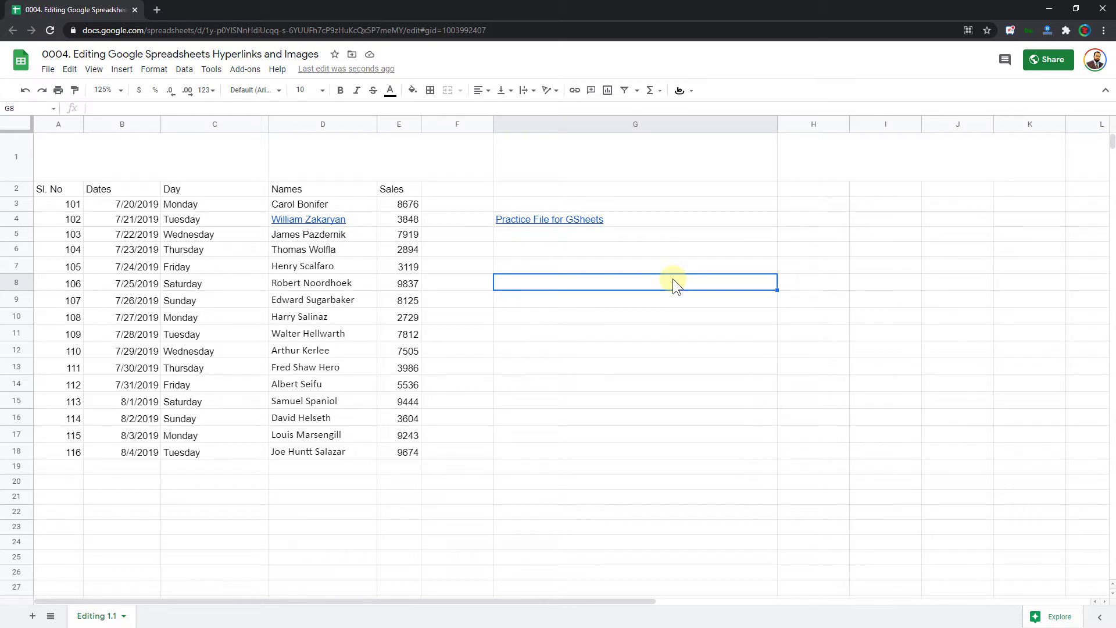
type("This is the first link and second link and third link")
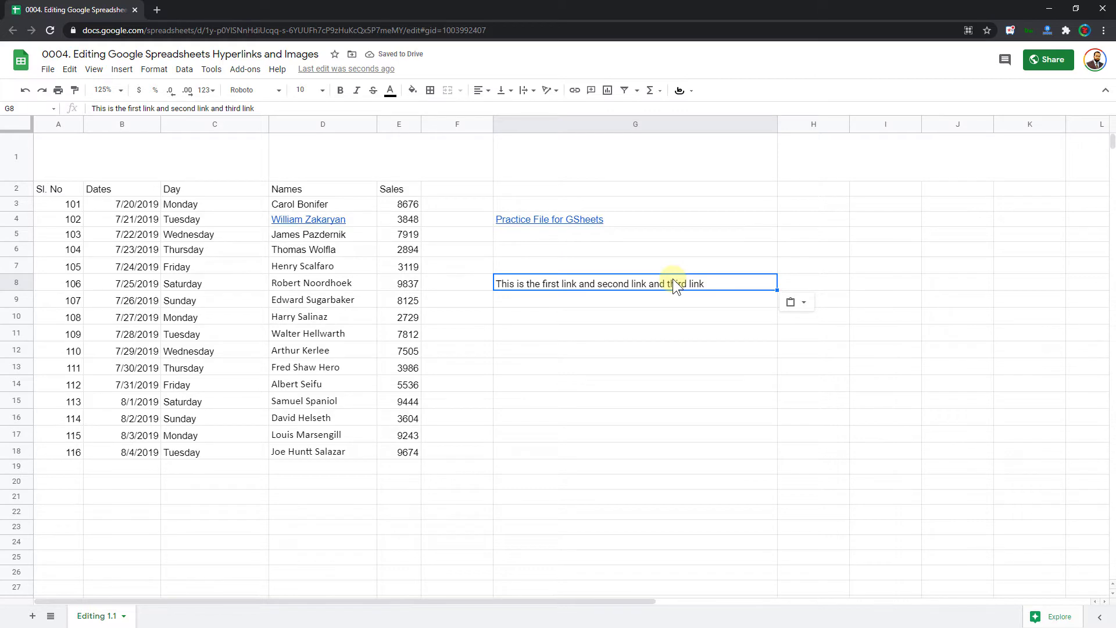
left_click(157, 9)
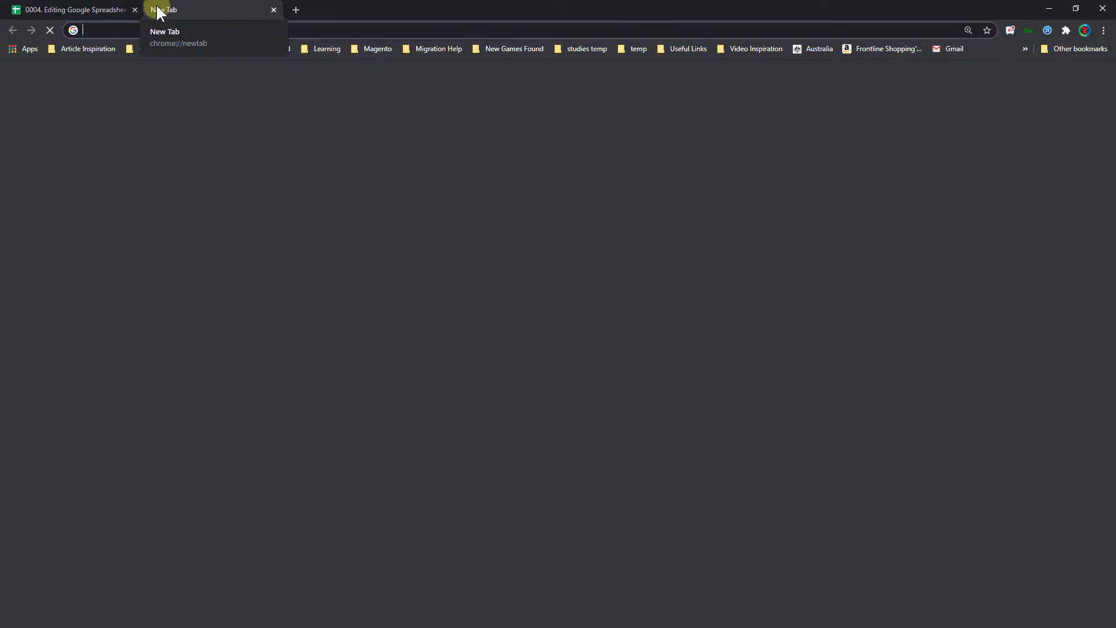
type("zaha")
key("Down")
key("Down")
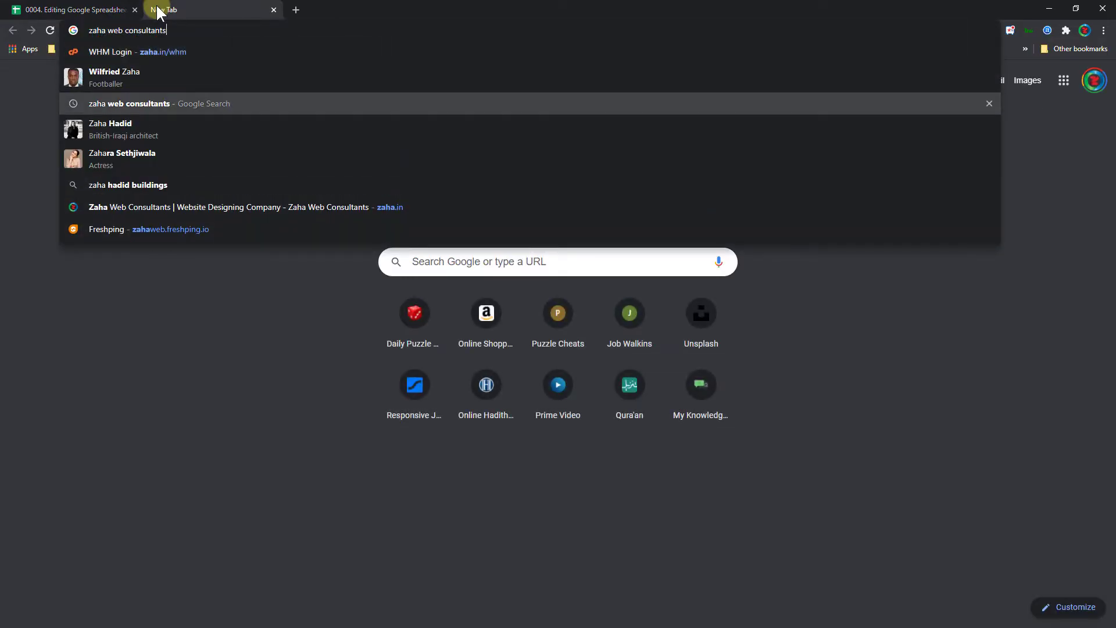
key("Down")
key("Down")
key("Down")
key("Down")
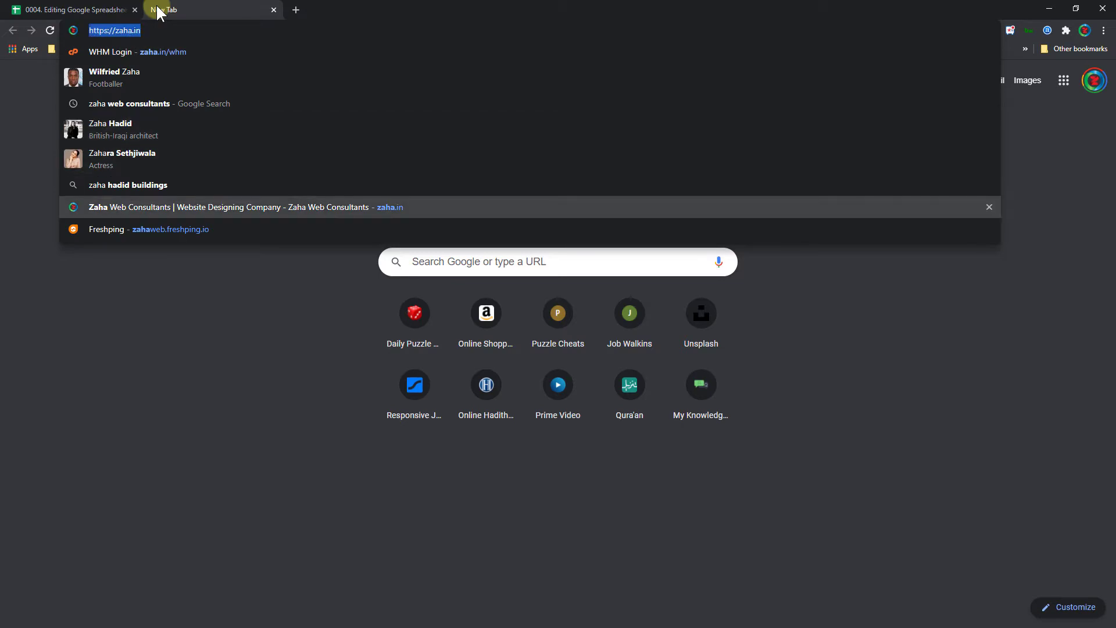
left_click(96, 10)
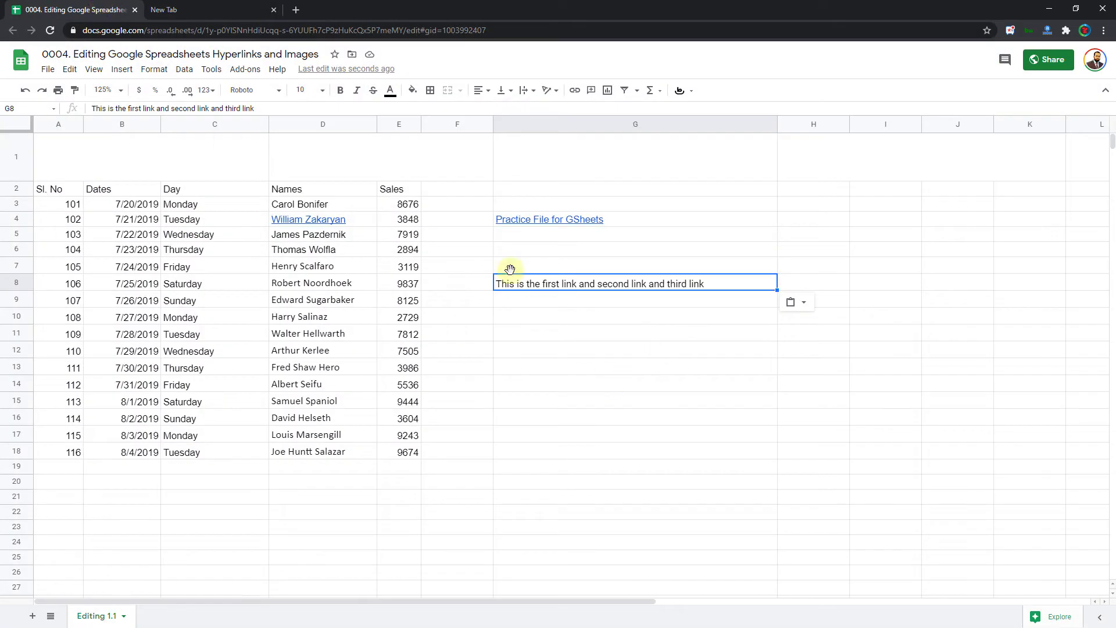
left_click(125, 108)
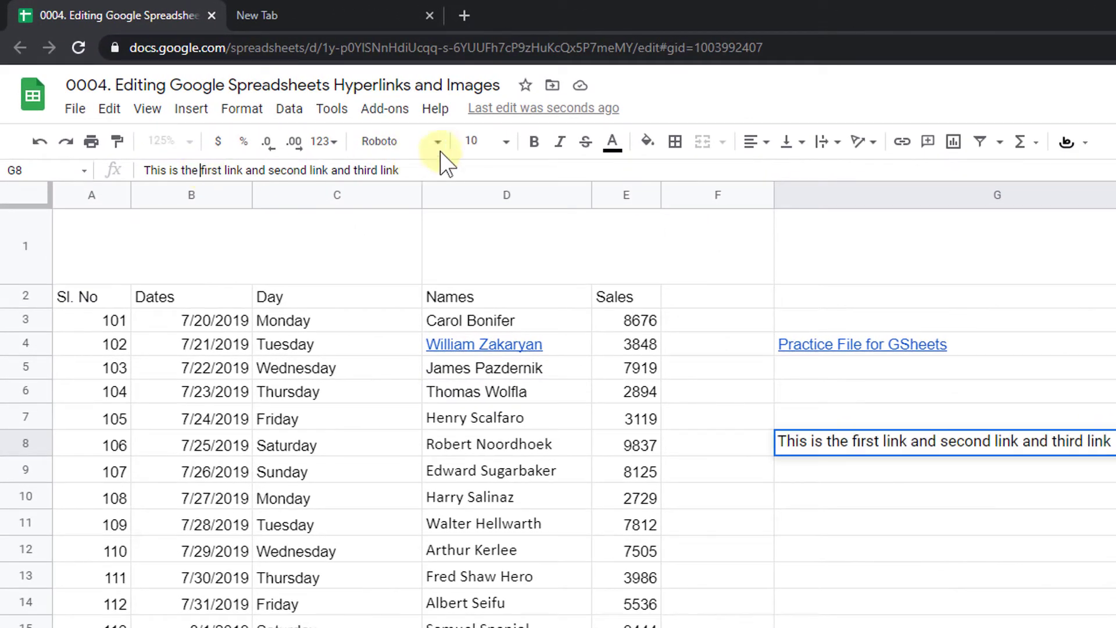
key("shift+Right")
key("shift+Right")
key("shift+Right")
key("shift+Right")
key("shift+Right")
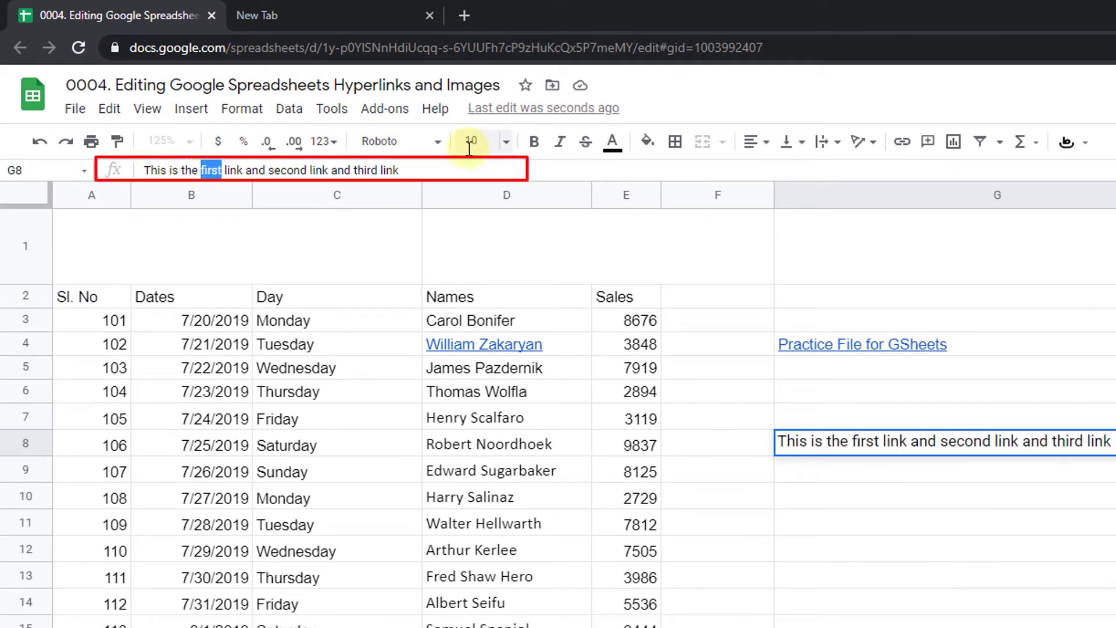
key("shift+Right")
key("shift+Right")
key("shift+Right")
key("shift+Right")
key("shift+Right")
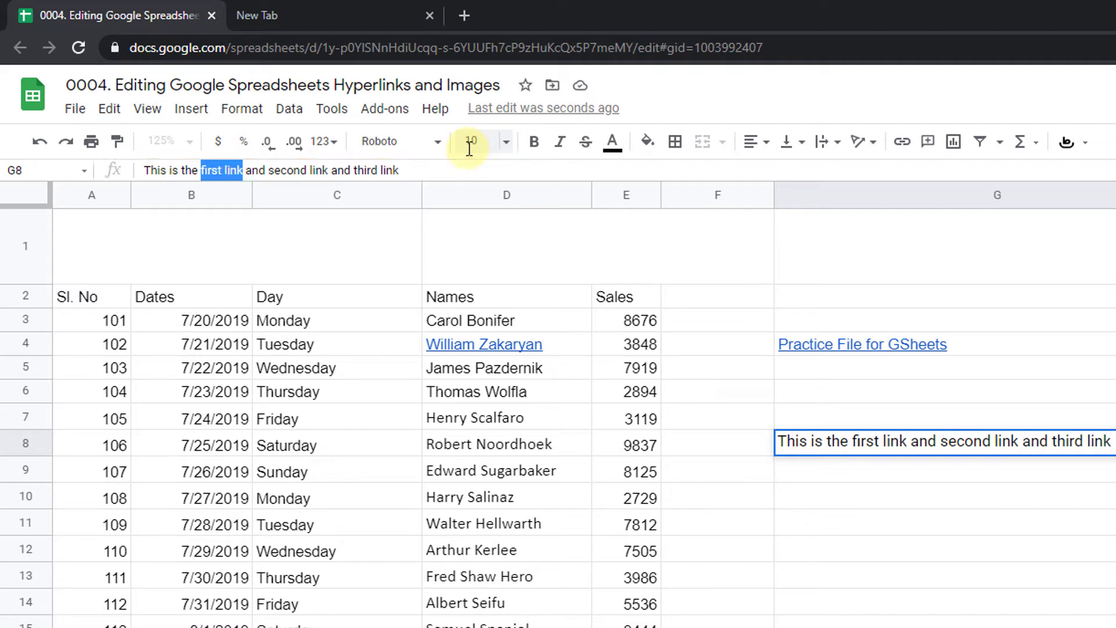
key("ctrl+k")
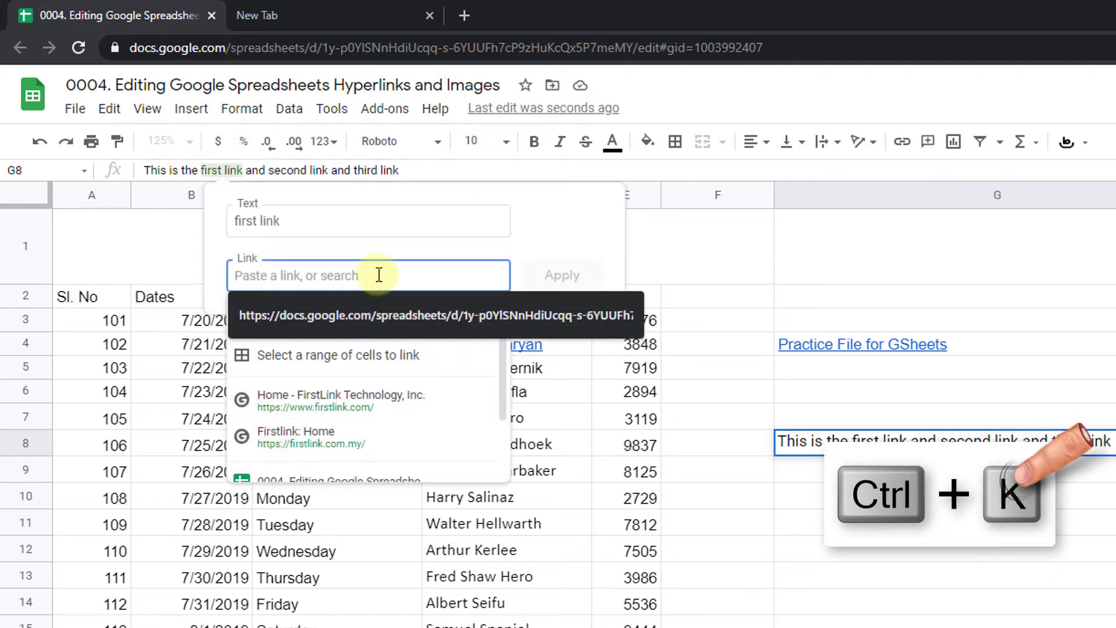
type("https://zaha.in/")
left_click(547, 276)
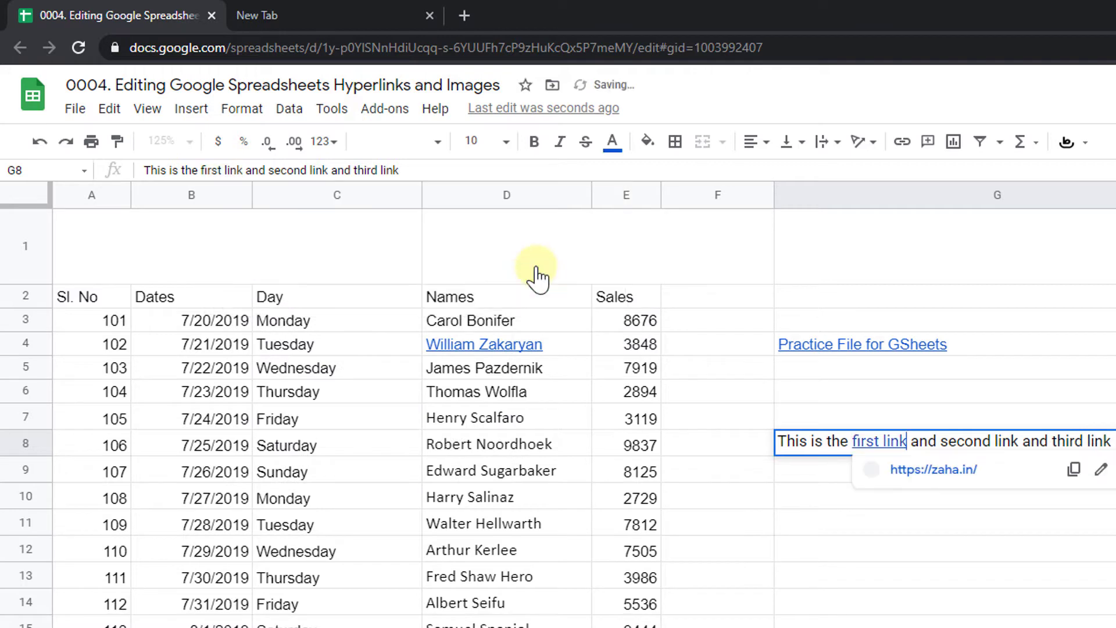
Copy the address myknowledgeportal.com in the other browser tab and return to the spreadsheet.
left_click(407, 16)
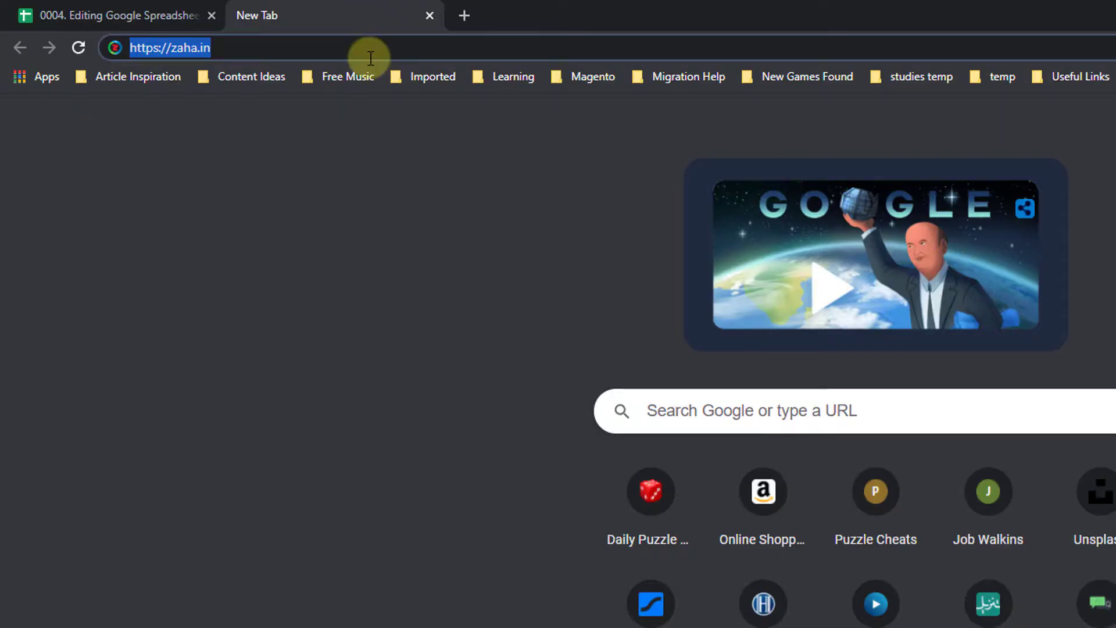
type("myknowledgeportal.com")
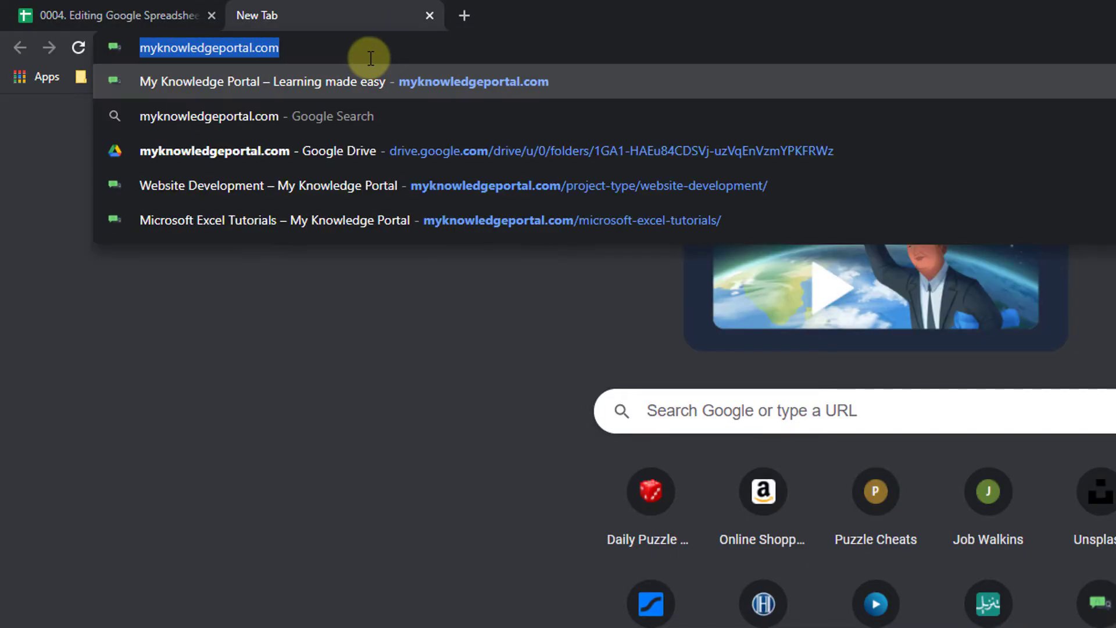
left_click(198, 12)
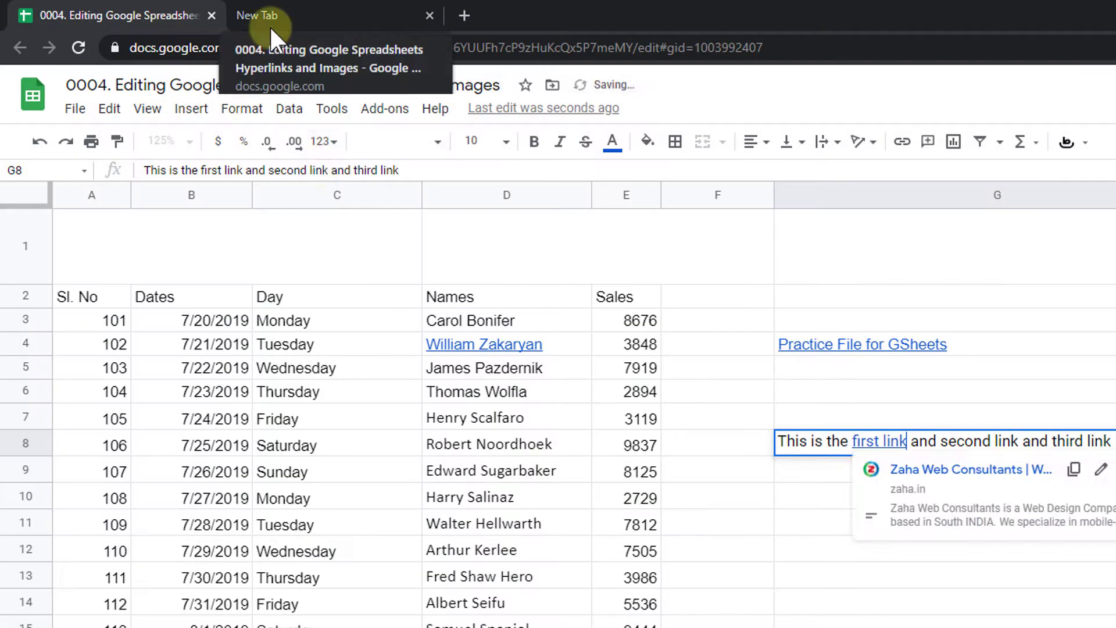
left_click(266, 170)
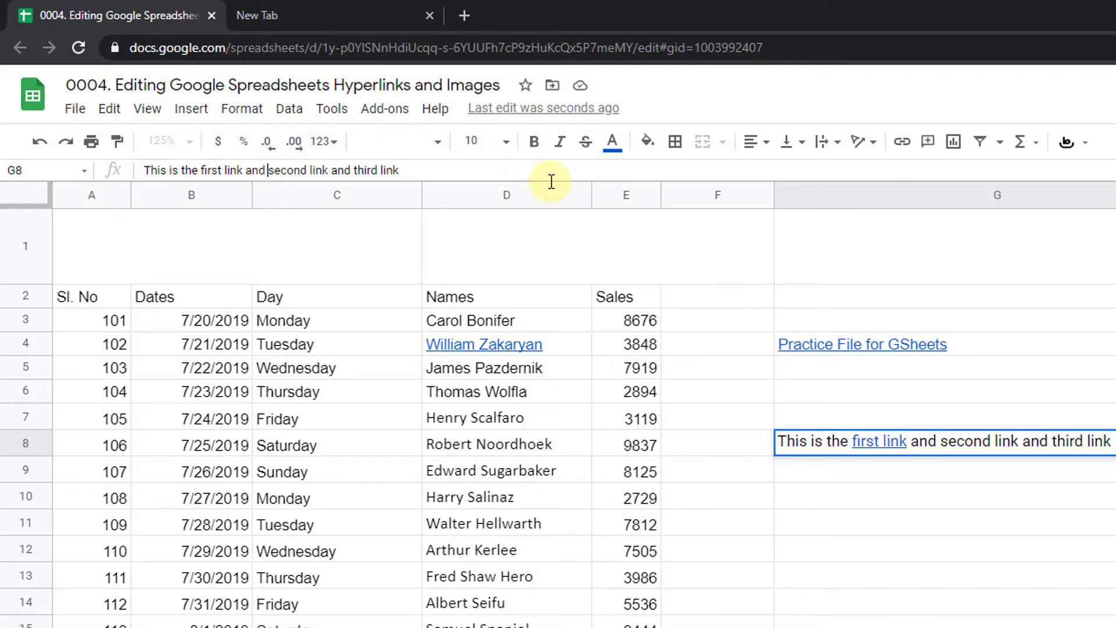
key("ctrl+shift+Right")
key("ctrl+shift+Right")
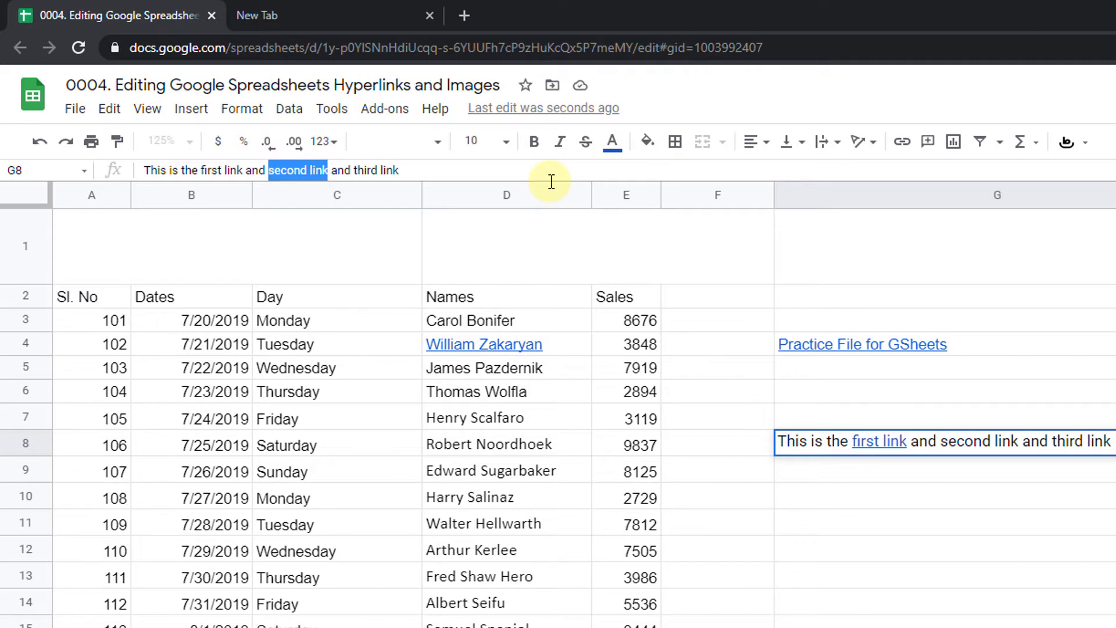
key("ctrl+k")
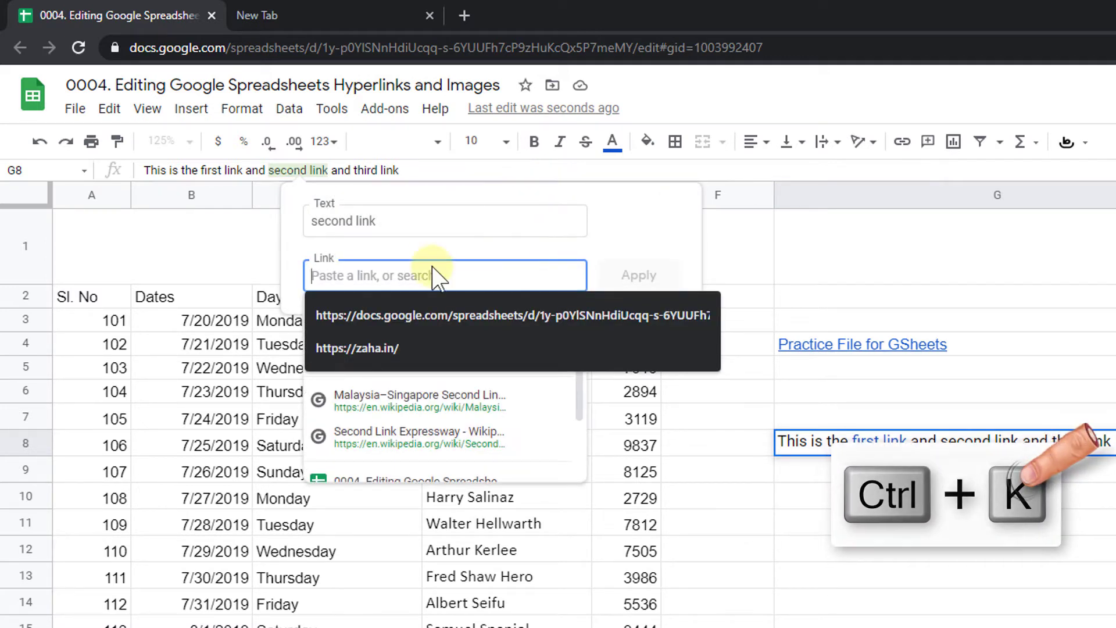
type("https://myknowledgeportal.com/")
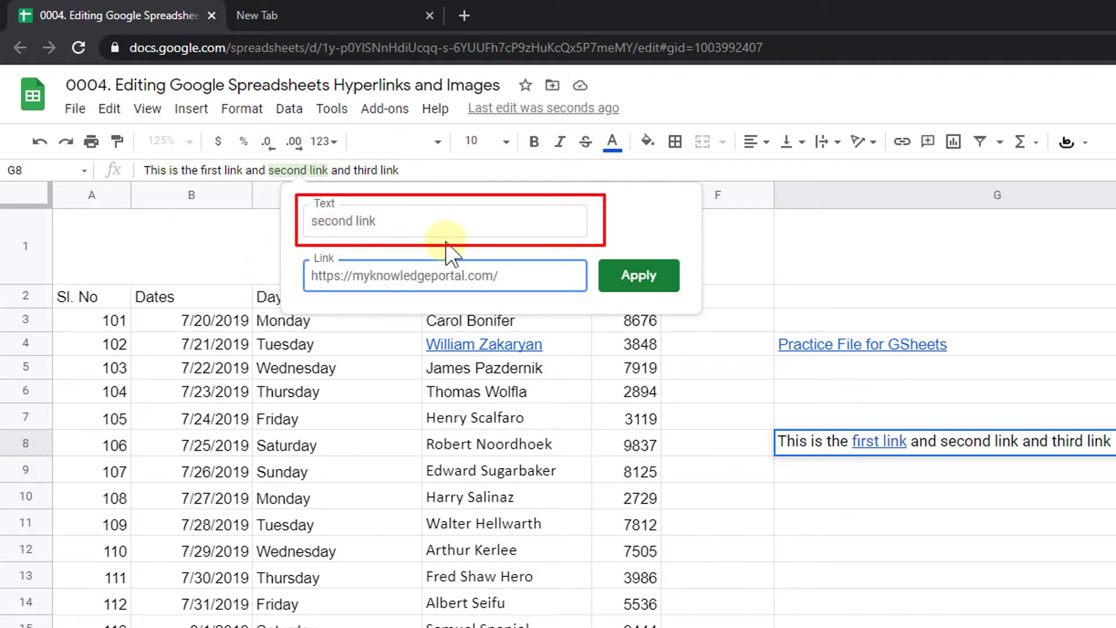
Copy the LinkedIn profile address from the suggestions in the other browser tab and return to the spreadsheet.
left_click(366, 13)
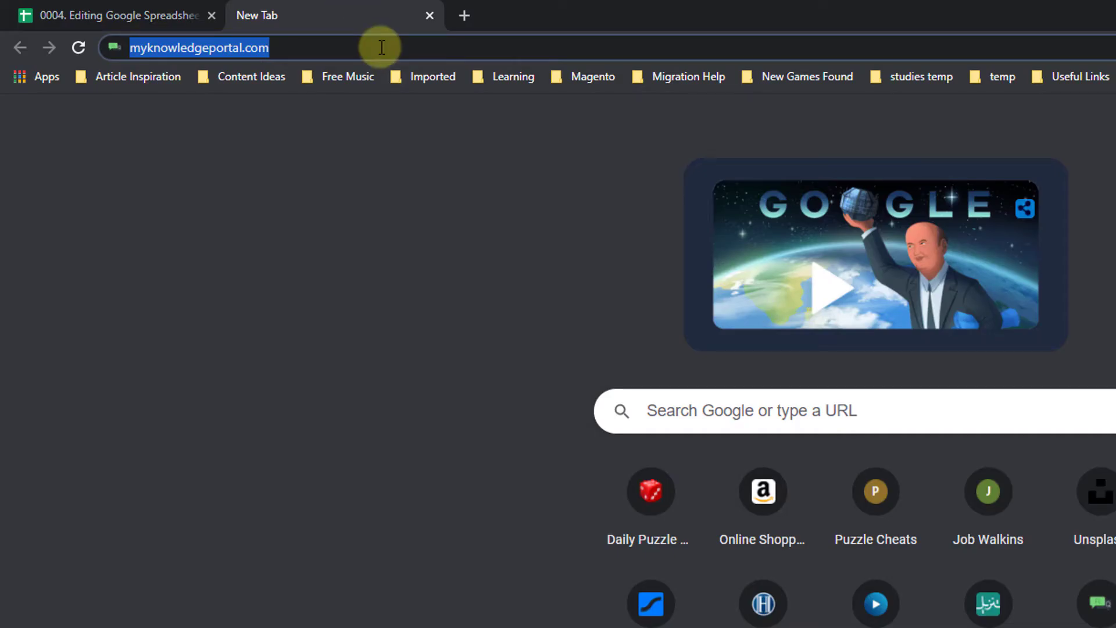
type("liked")
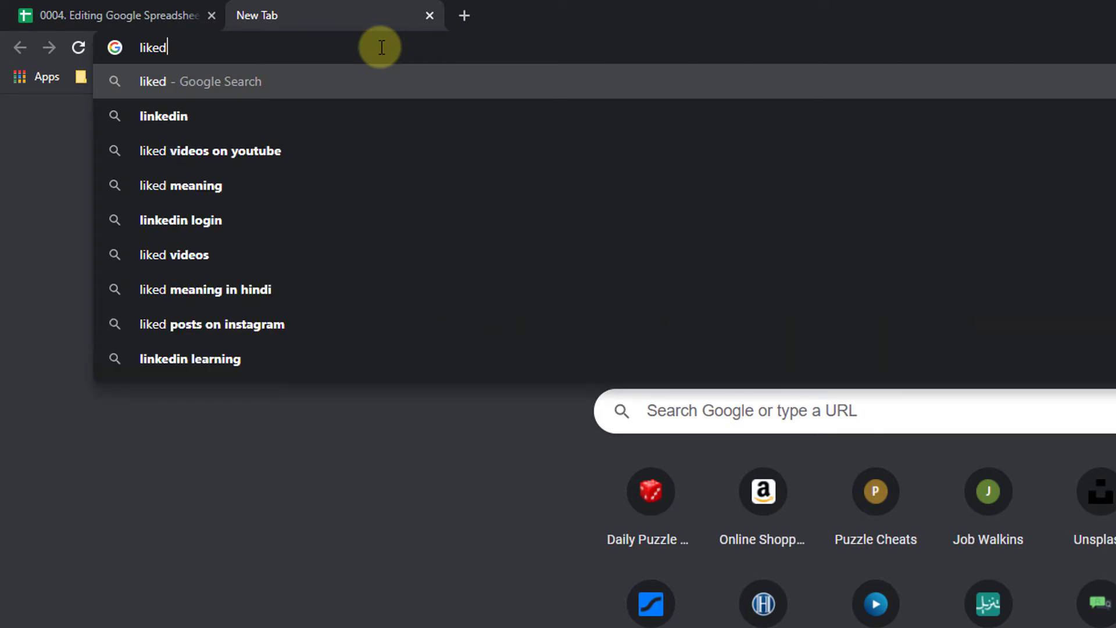
key("BackSpace")
key("BackSpace")
key("BackSpace")
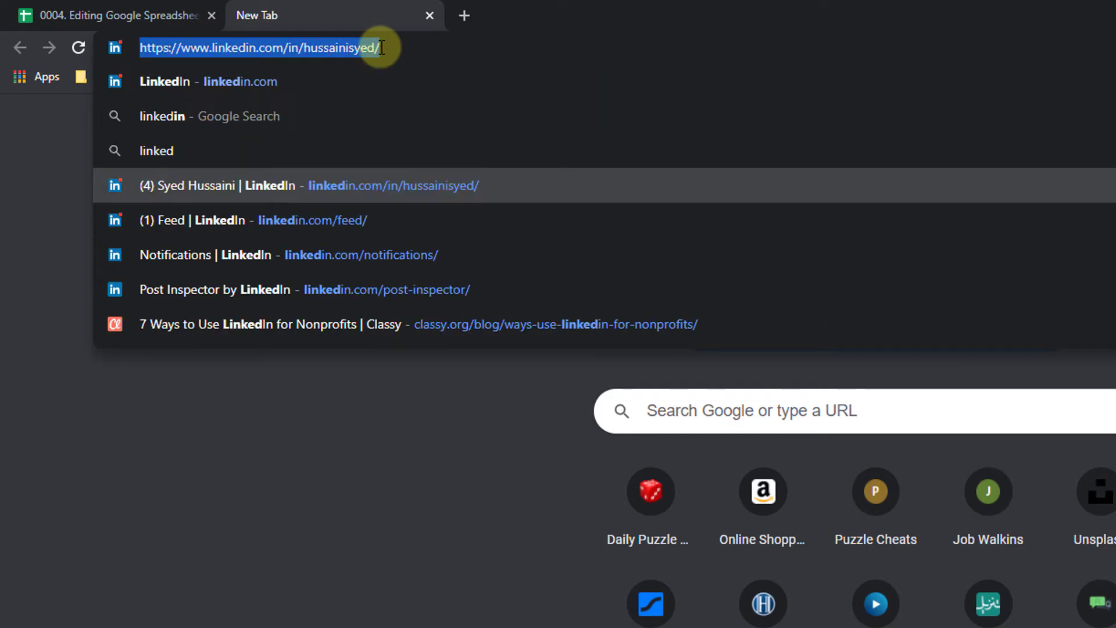
left_click(98, 4)
Hyperlink only the words "third link" in cell G8 to the copied LinkedIn profile address.
left_click_drag(399, 170, 353, 170)
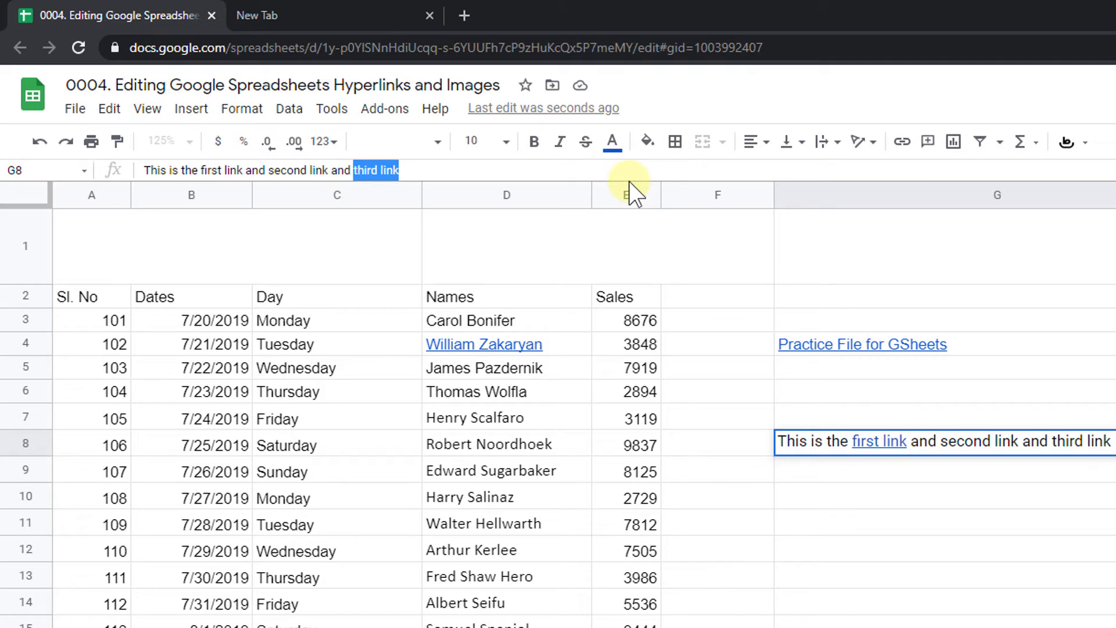
key("ctrl+k")
type("https://www.linkedin.com/in/hussainisyed/")
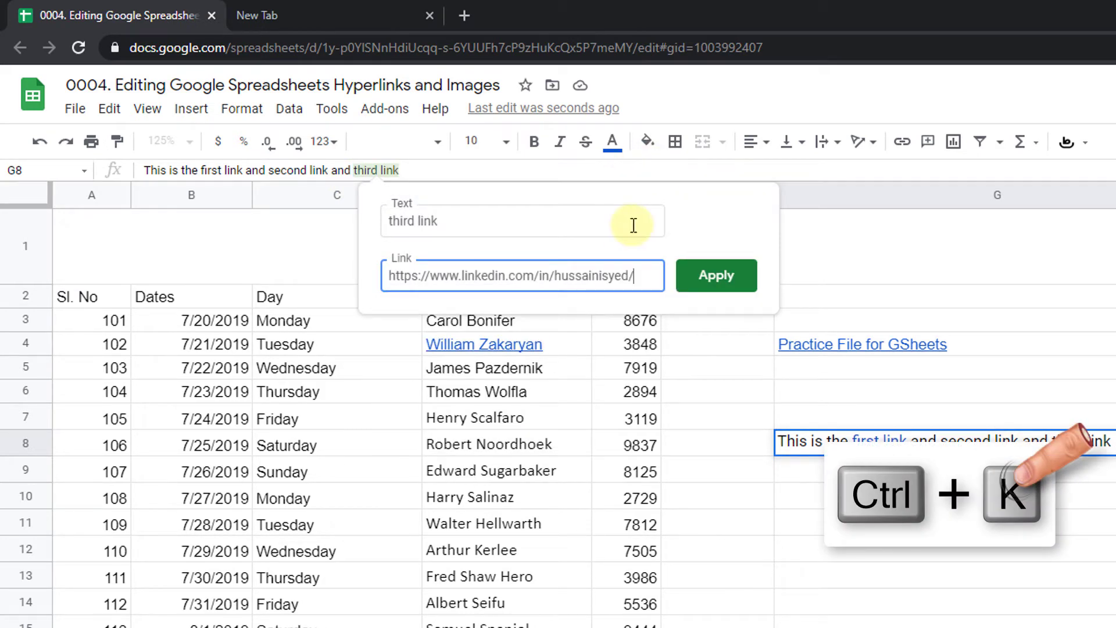
left_click(695, 276)
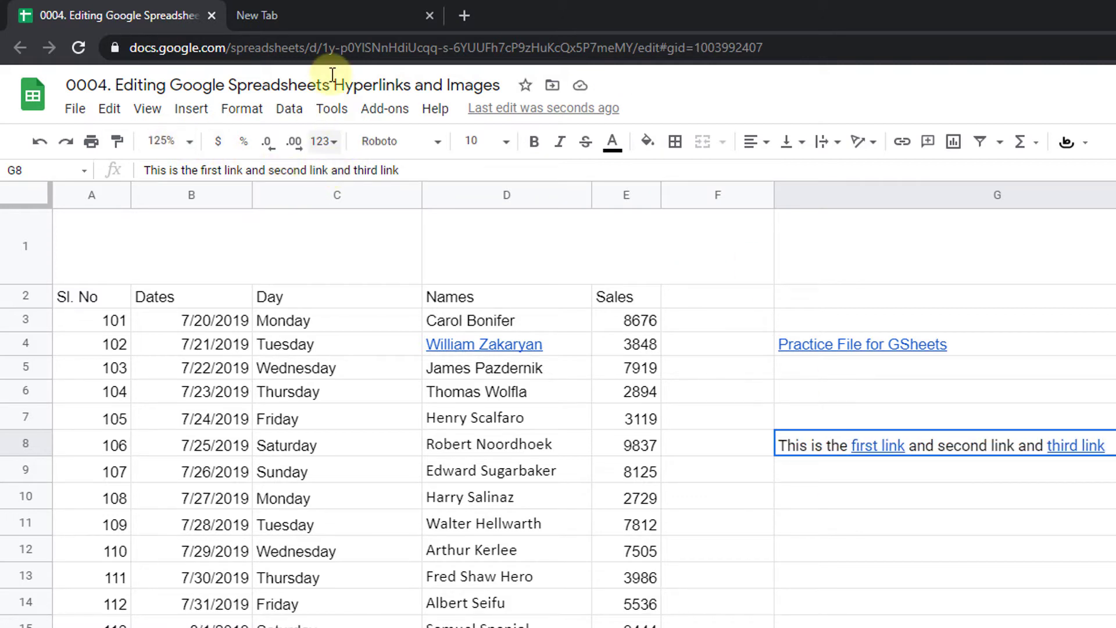
Copy the My Knowledge Portal address myknowledgeportal.com again in the other browser tab and return to the spreadsheet.
left_click(349, 15)
type("my")
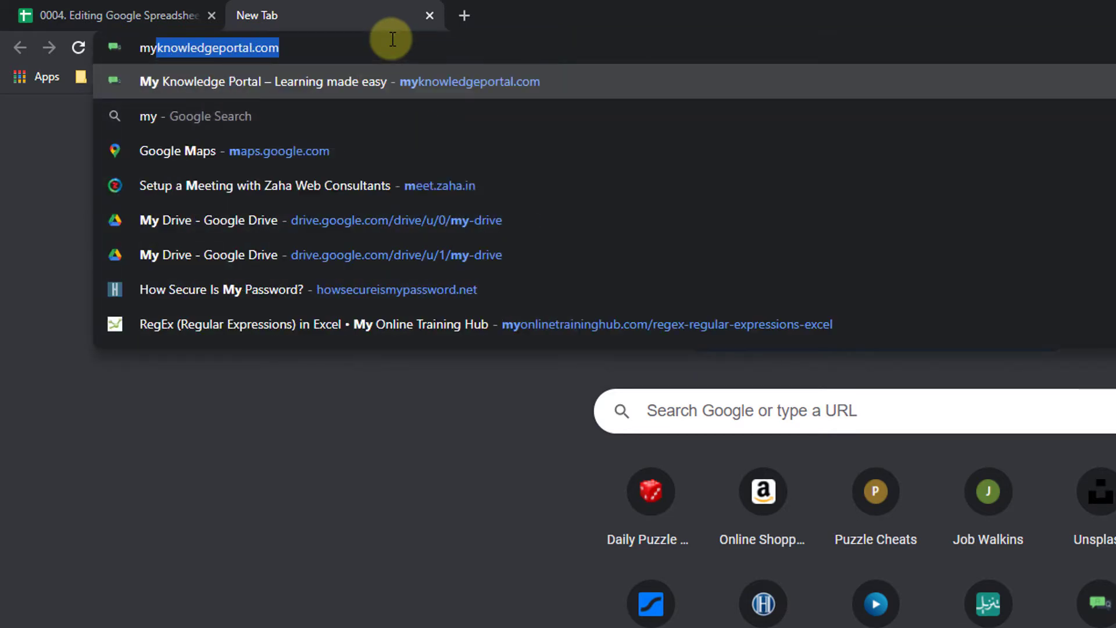
key("ctrl+a")
key("ctrl+c")
left_click(162, 7)
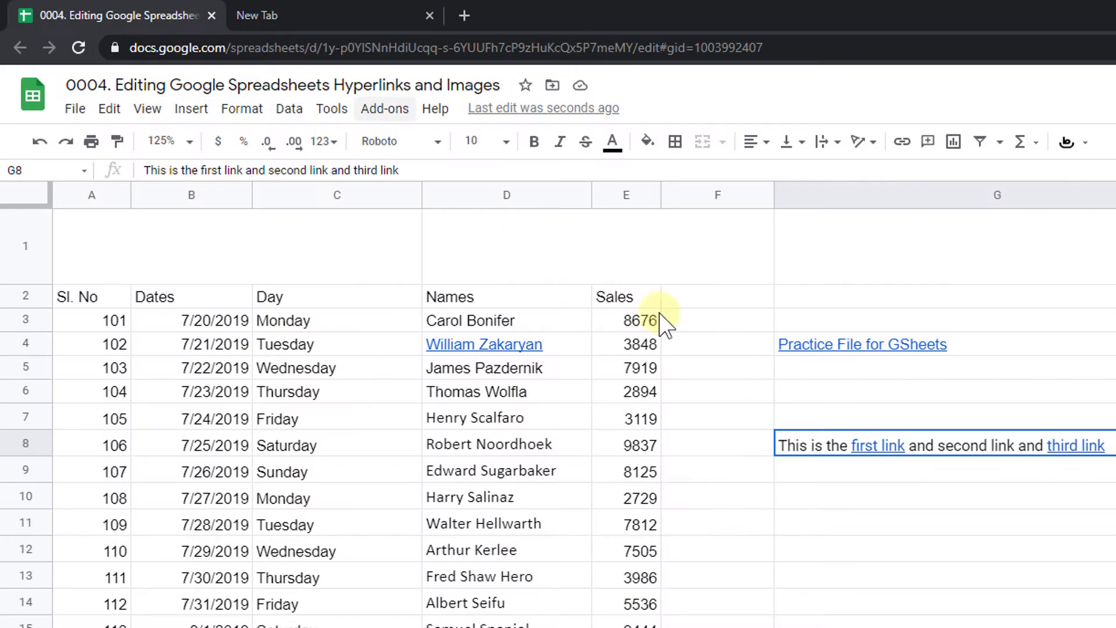
key("ctrl+shift+Right")
key("ctrl+shift+Right")
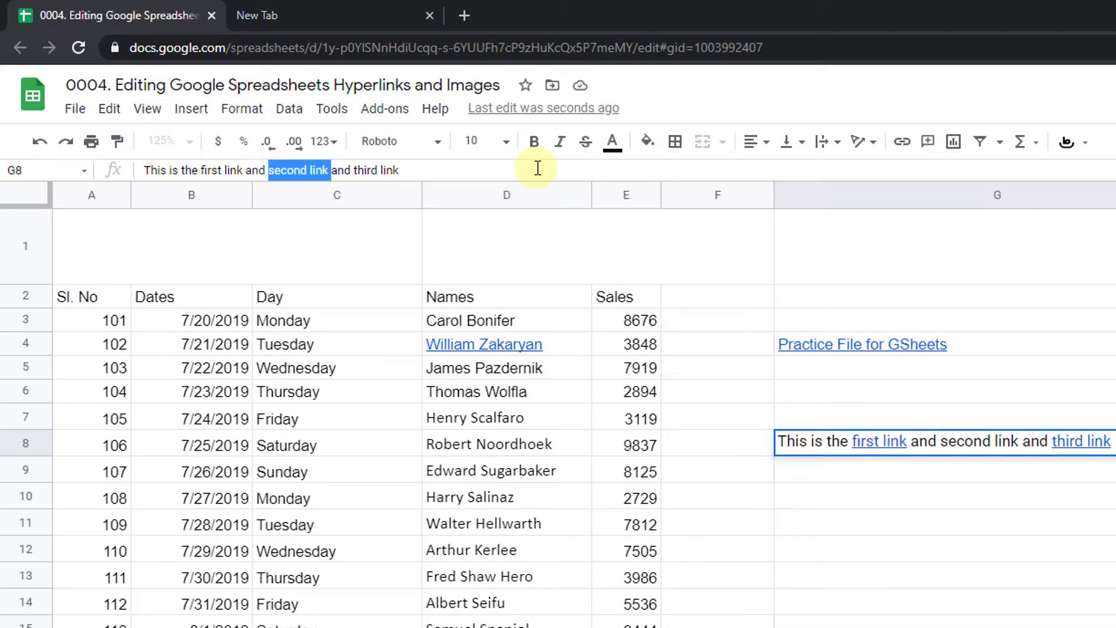
key("shift+Left")
key("ctrl+k")
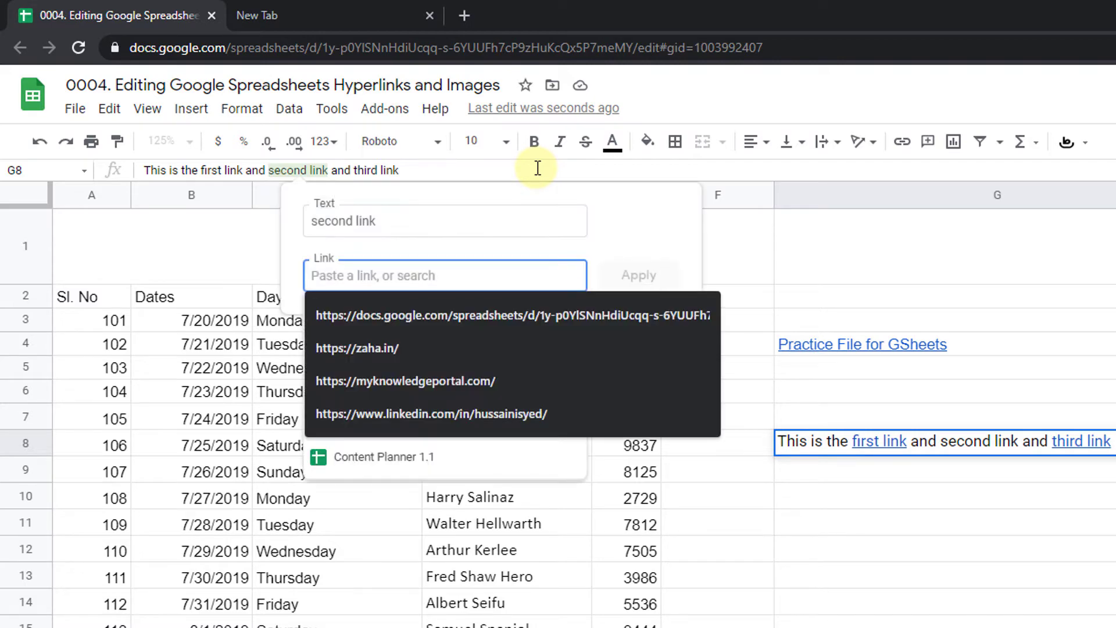
key("ctrl+v")
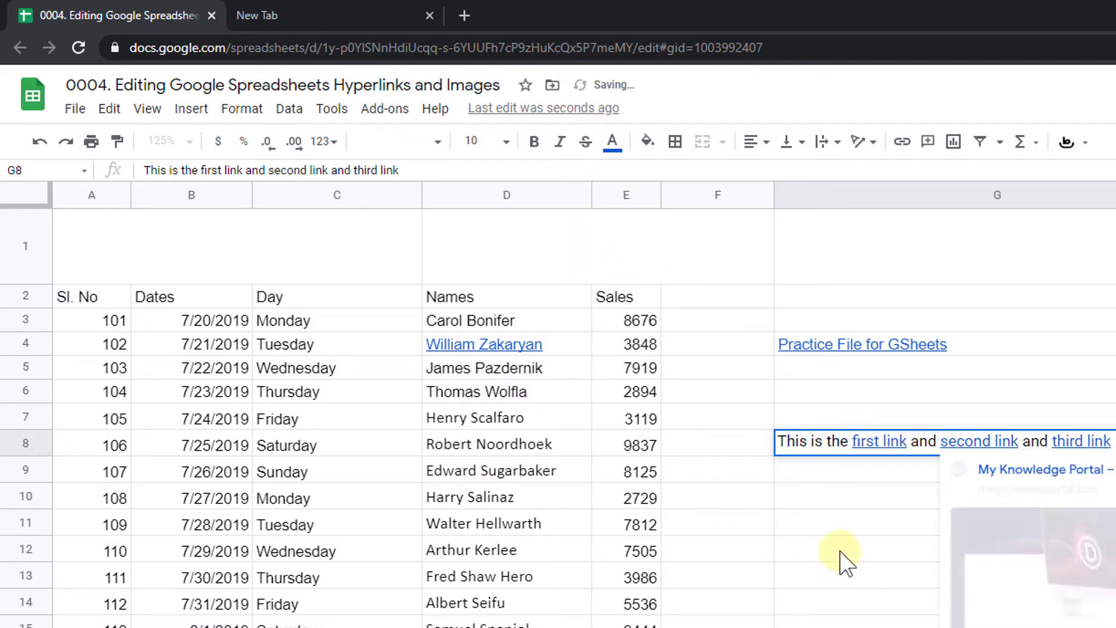
left_click(840, 552)
Review the list of links contained in cell G8.
mouse_move(1015, 381)
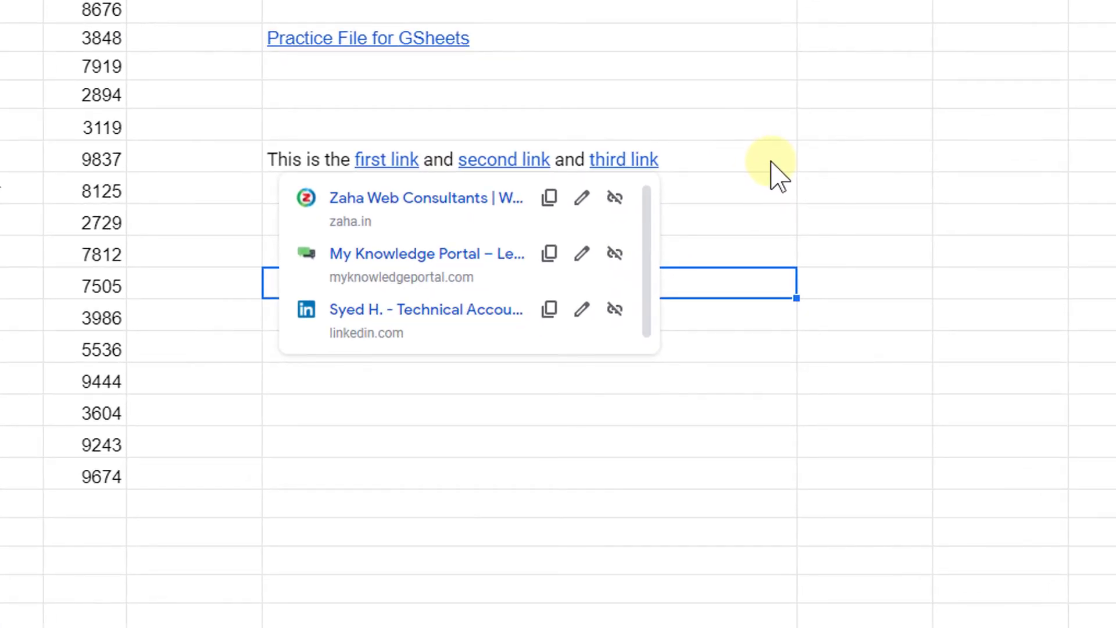
left_click(771, 162)
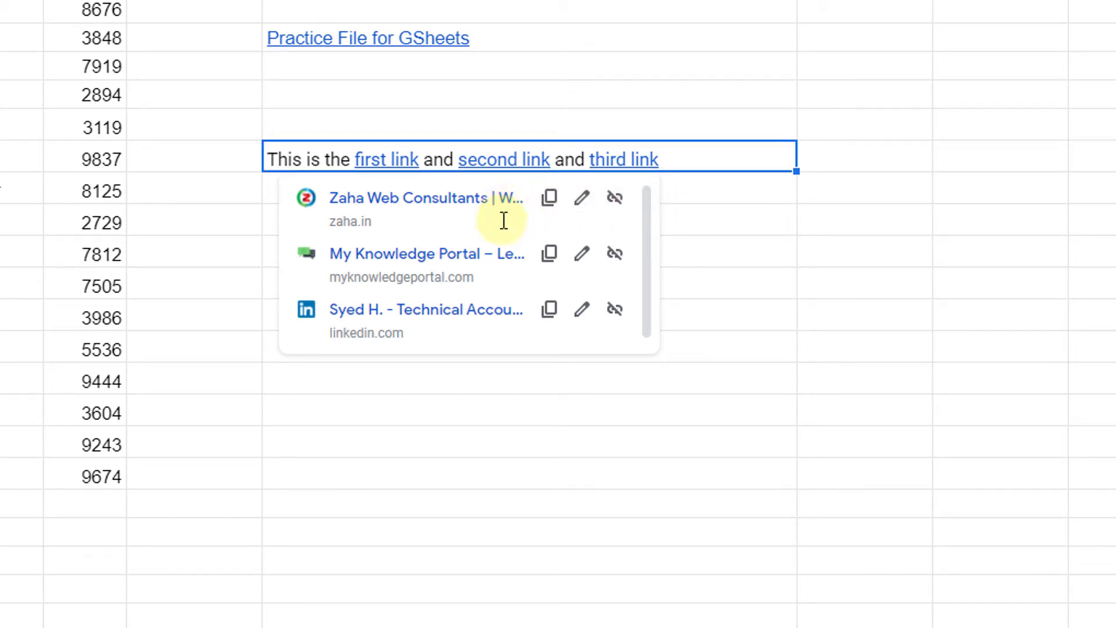
left_click(505, 540)
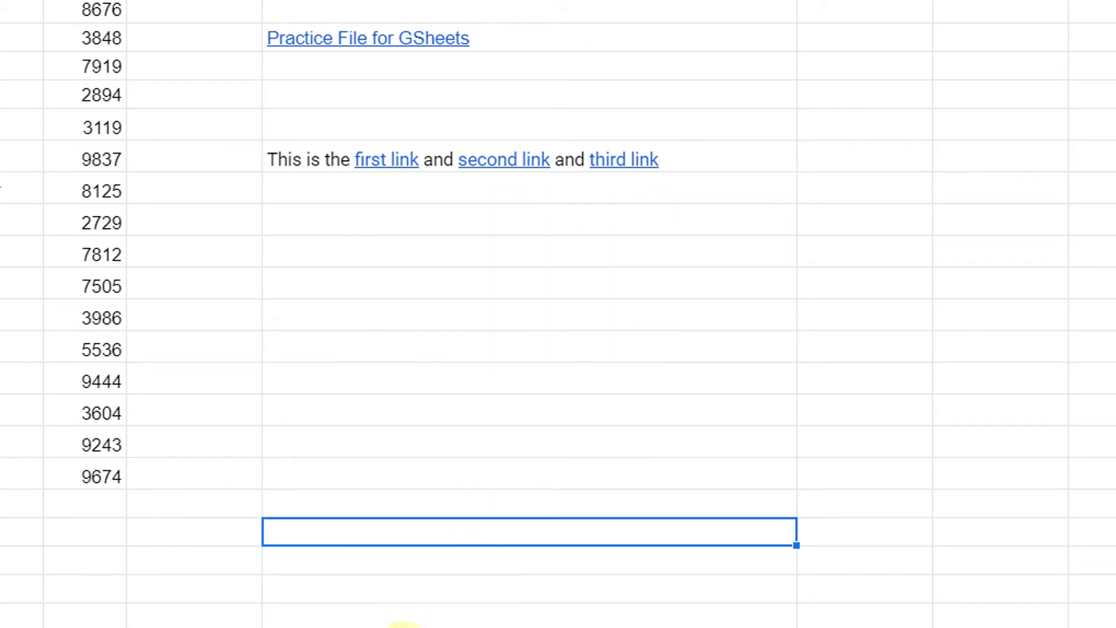
Remove the My Knowledge Portal link from the words "second link" in cell G8 and check the cell's remaining links.
mouse_move(693, 170)
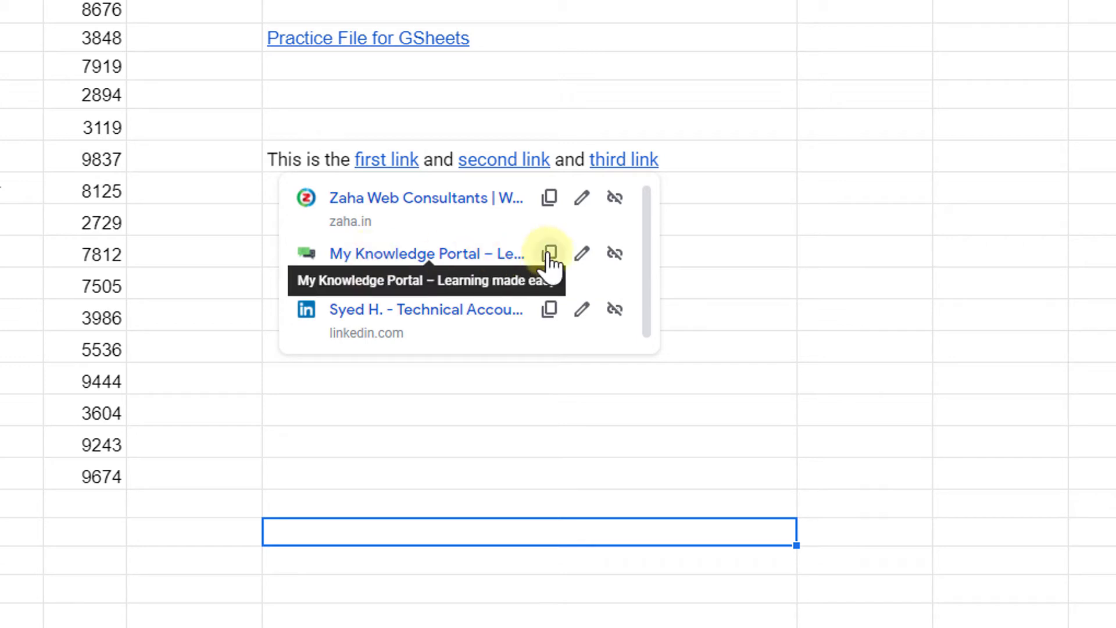
left_click(615, 254)
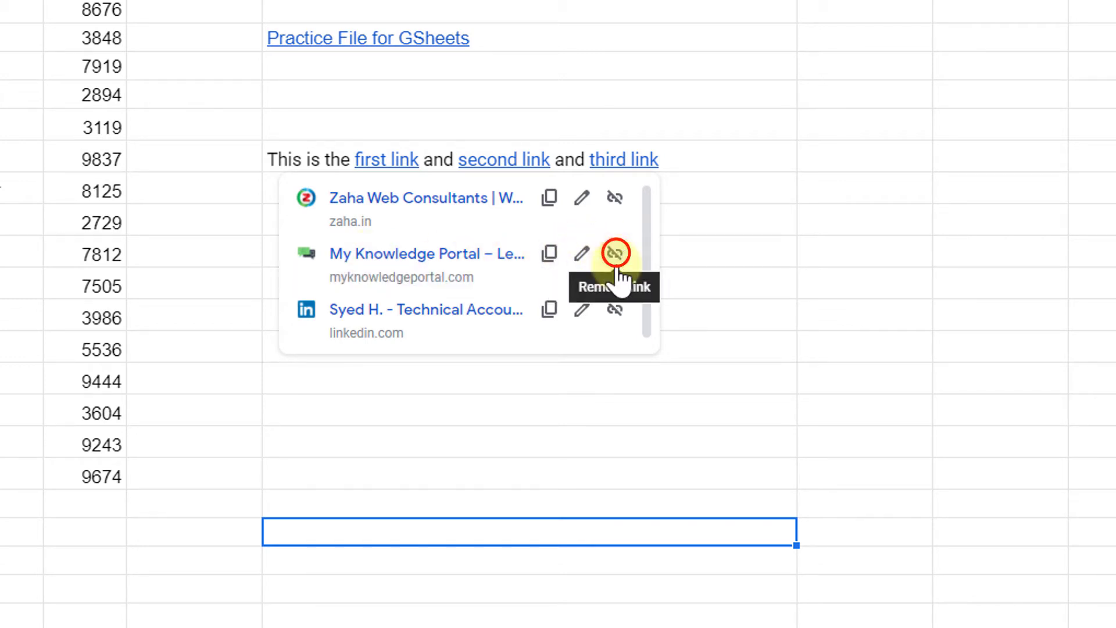
left_click(616, 266)
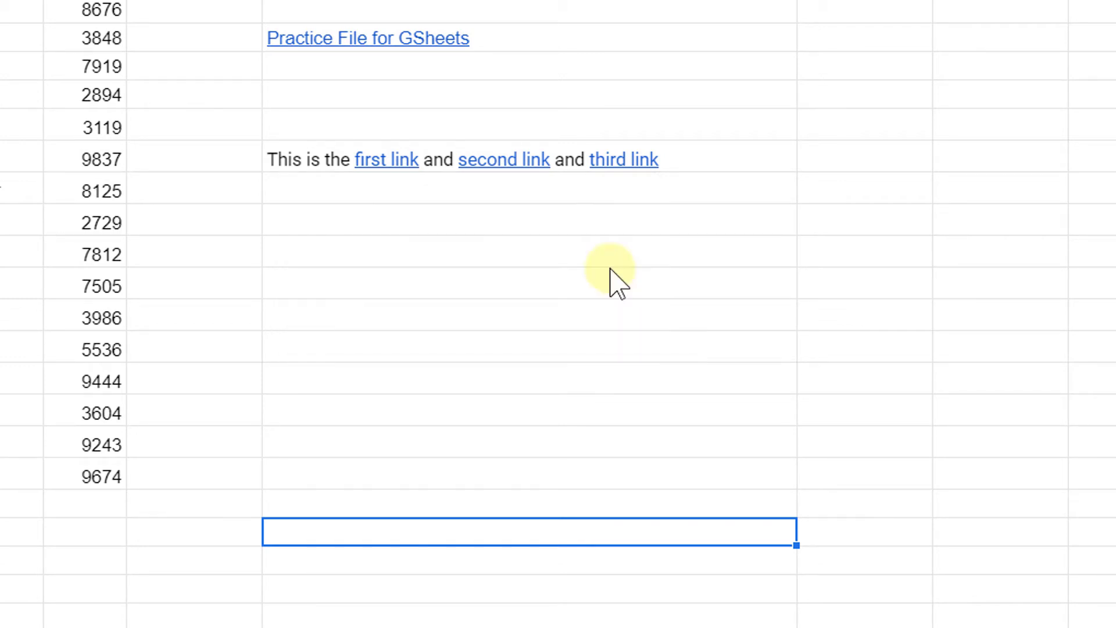
left_click(505, 162)
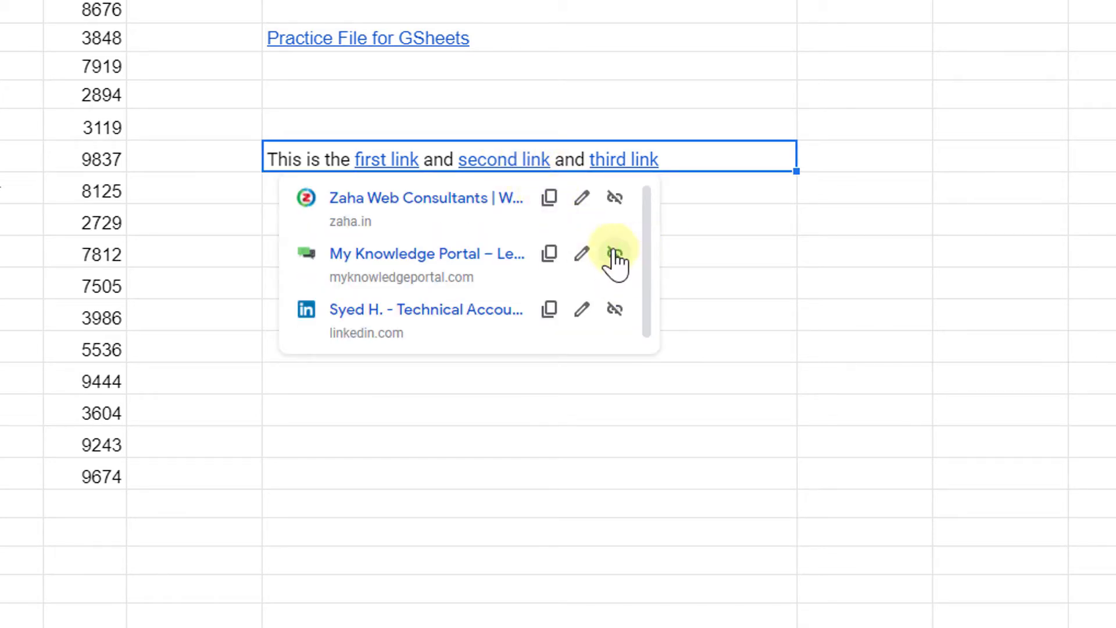
left_click(615, 253)
left_click(523, 225)
left_click(497, 165)
left_click(729, 223)
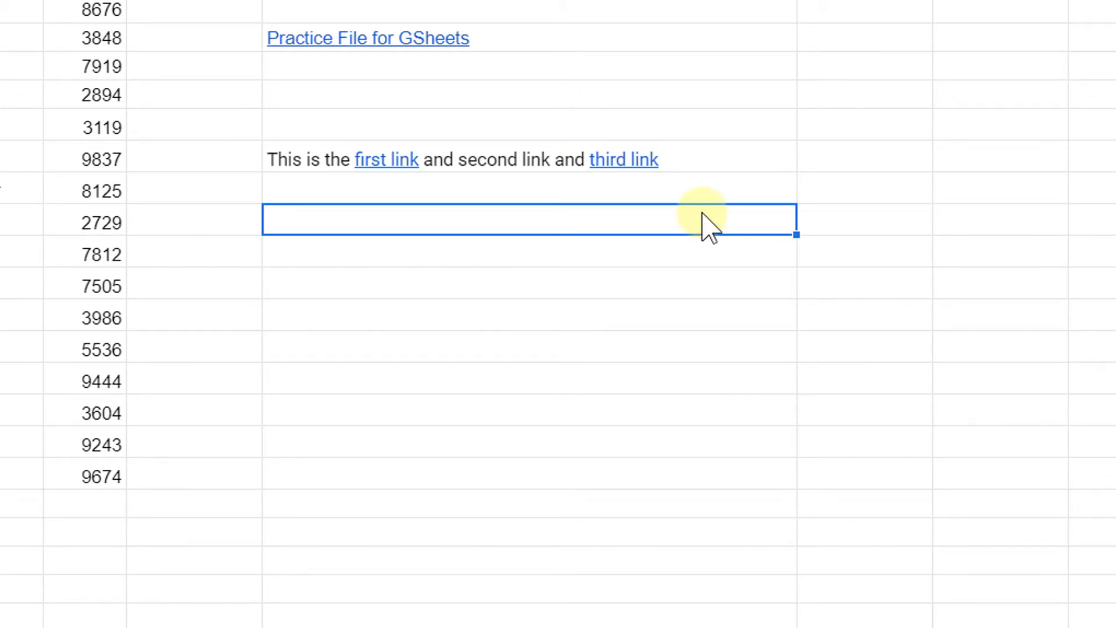
left_click(689, 165)
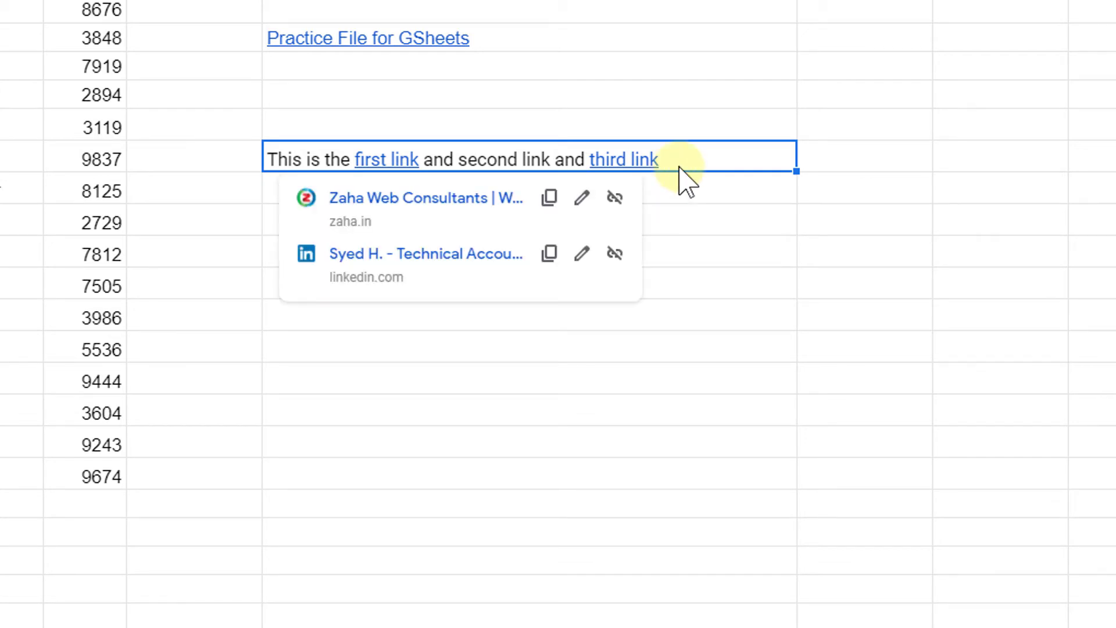
left_click(730, 231)
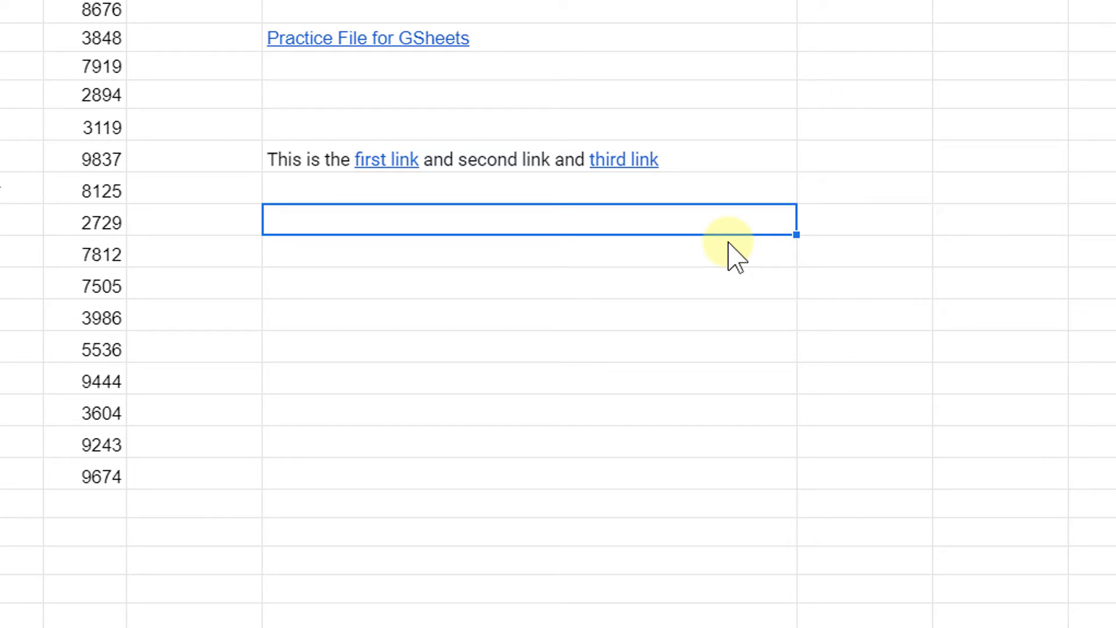
type("=")
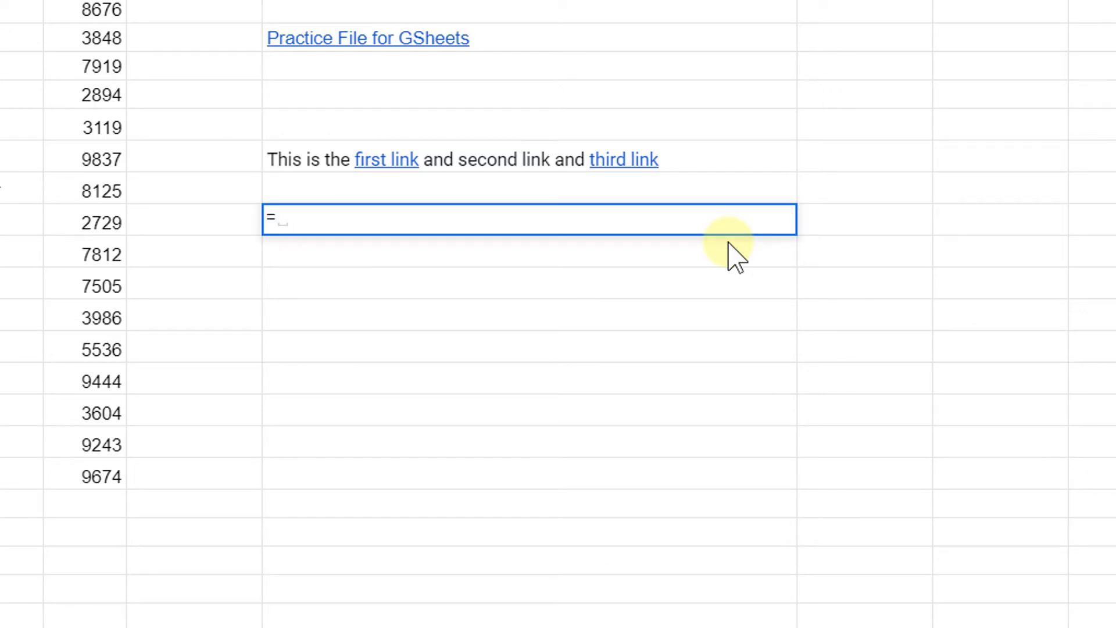
type("hyp")
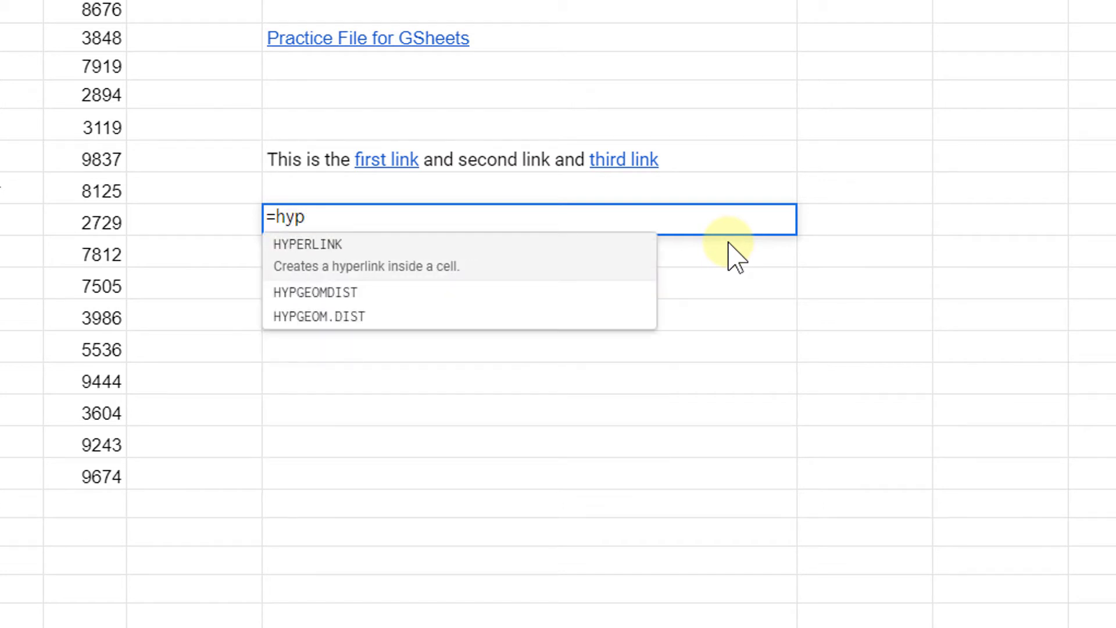
key("Tab")
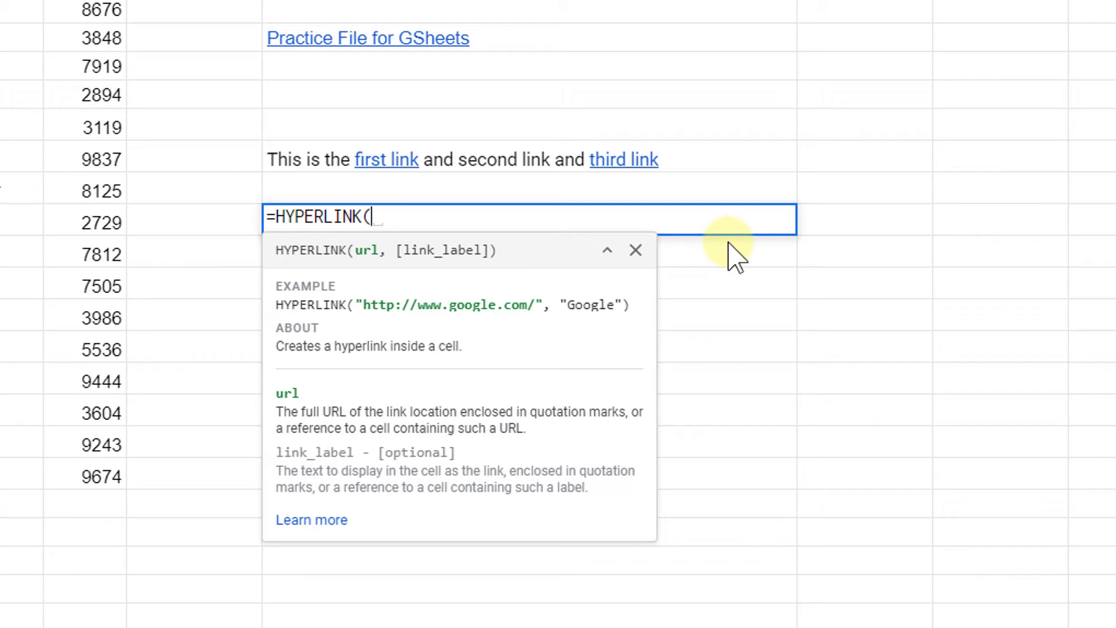
type("\"")
key("ctrl+v")
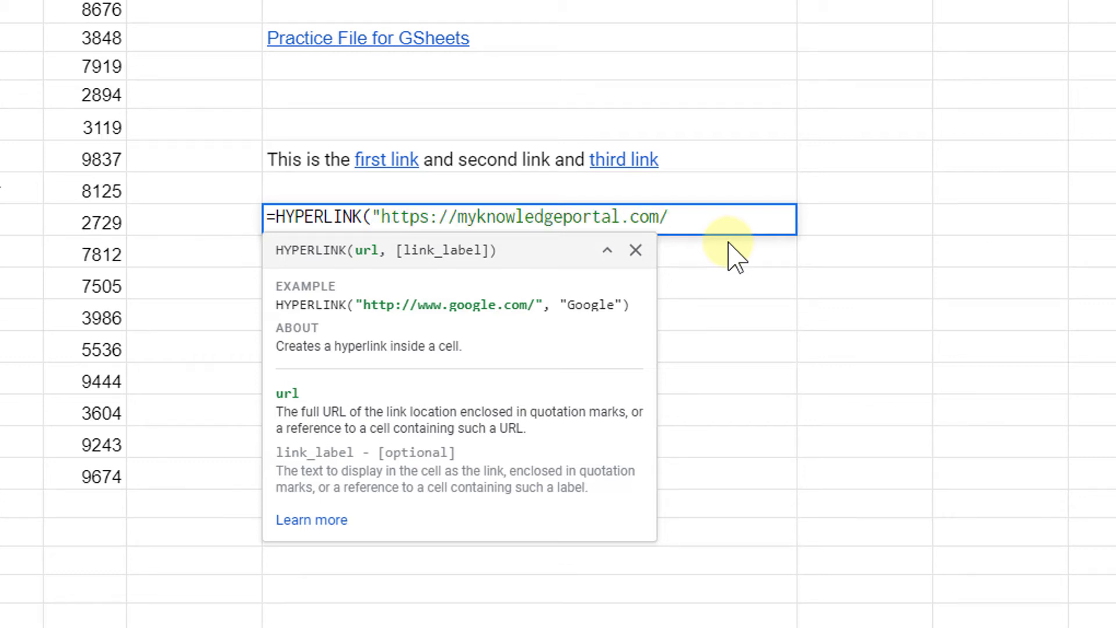
type("\", ")
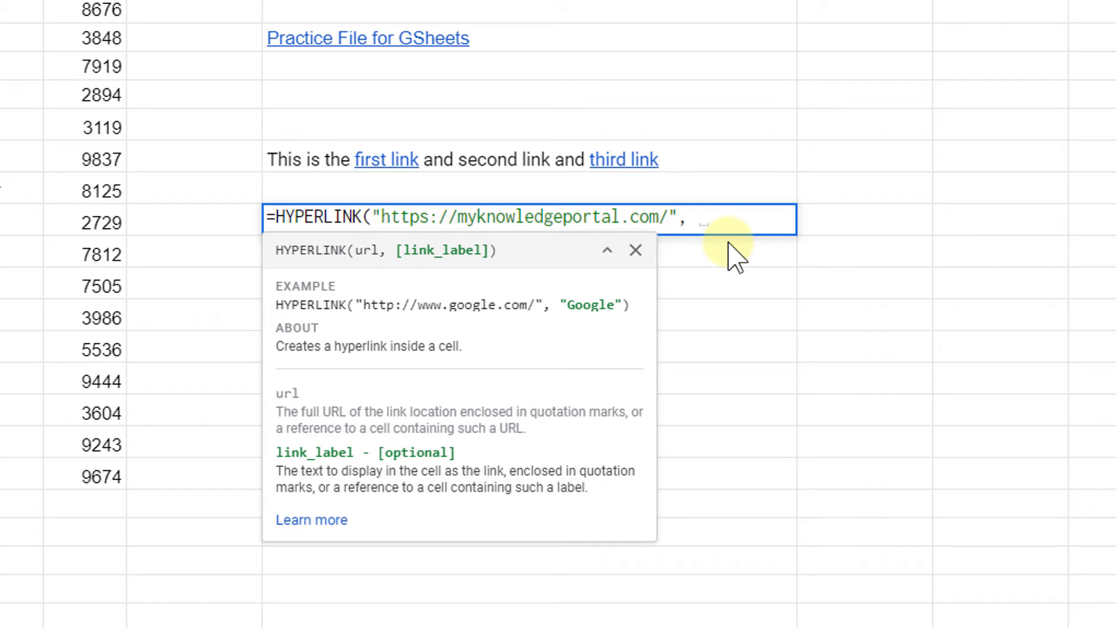
type("\"Blog\")")
key("Return")
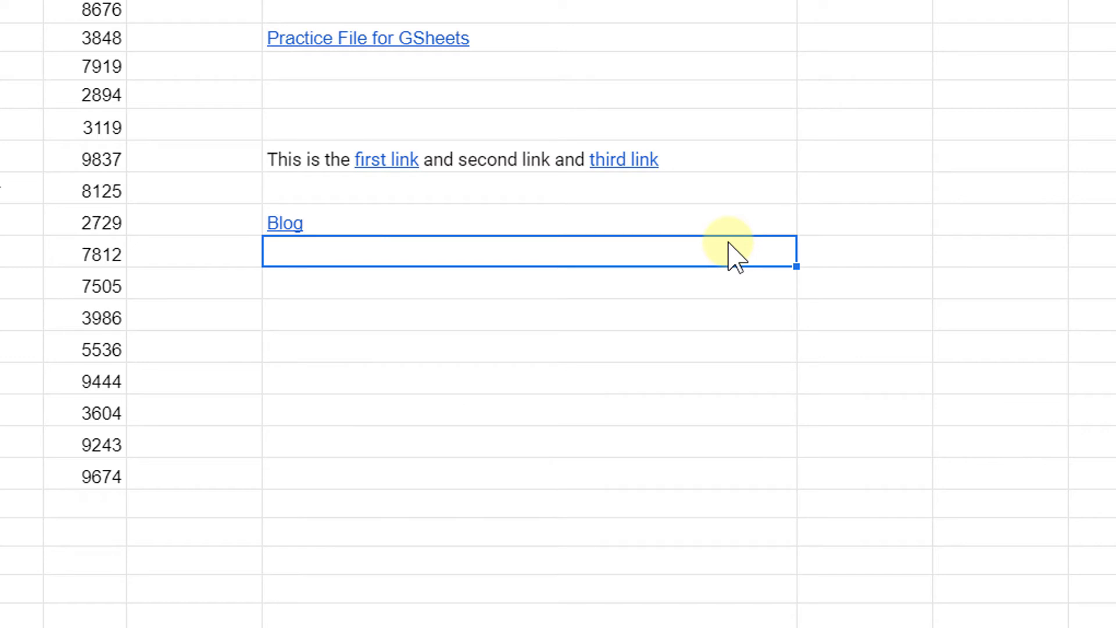
Examine the link preview of the "Blog" cell G10, then close it.
left_click(313, 225)
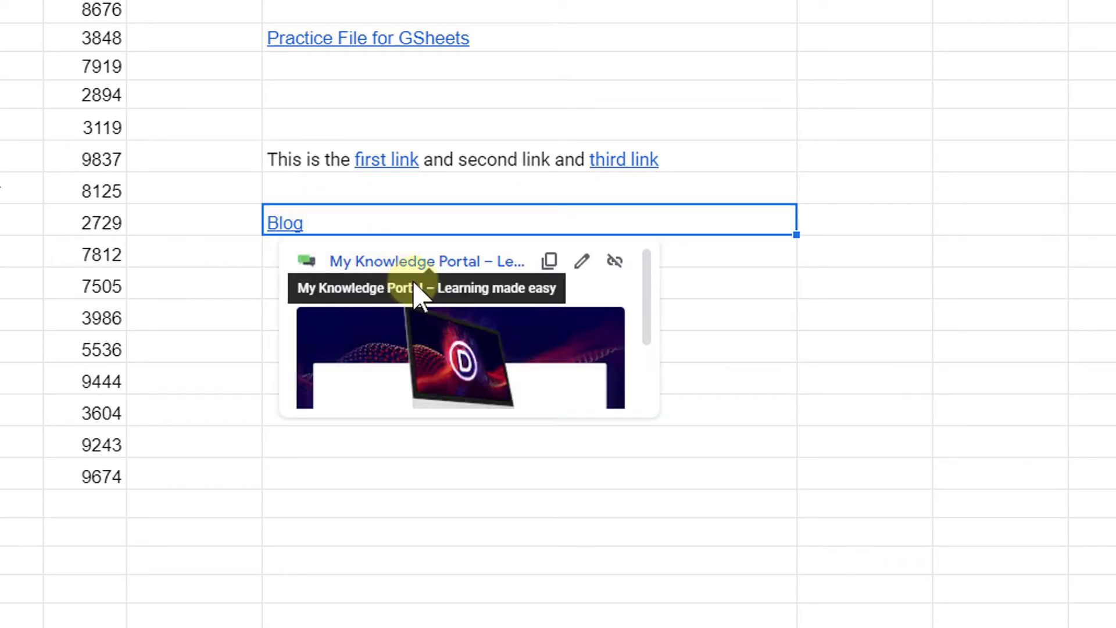
left_click(652, 282)
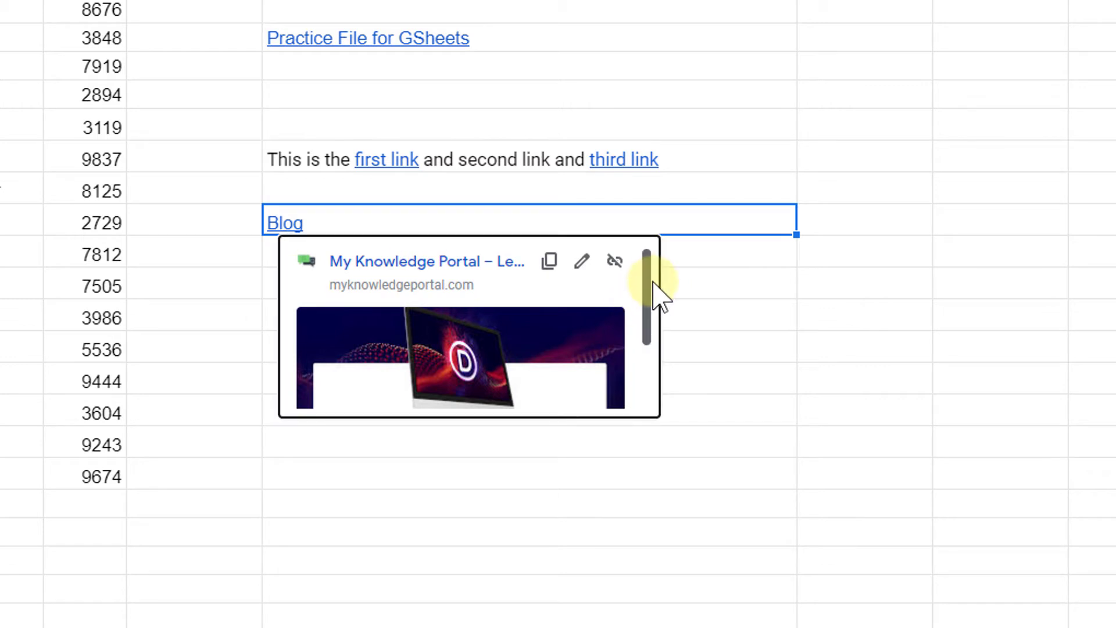
left_click_drag(652, 283, 638, 237)
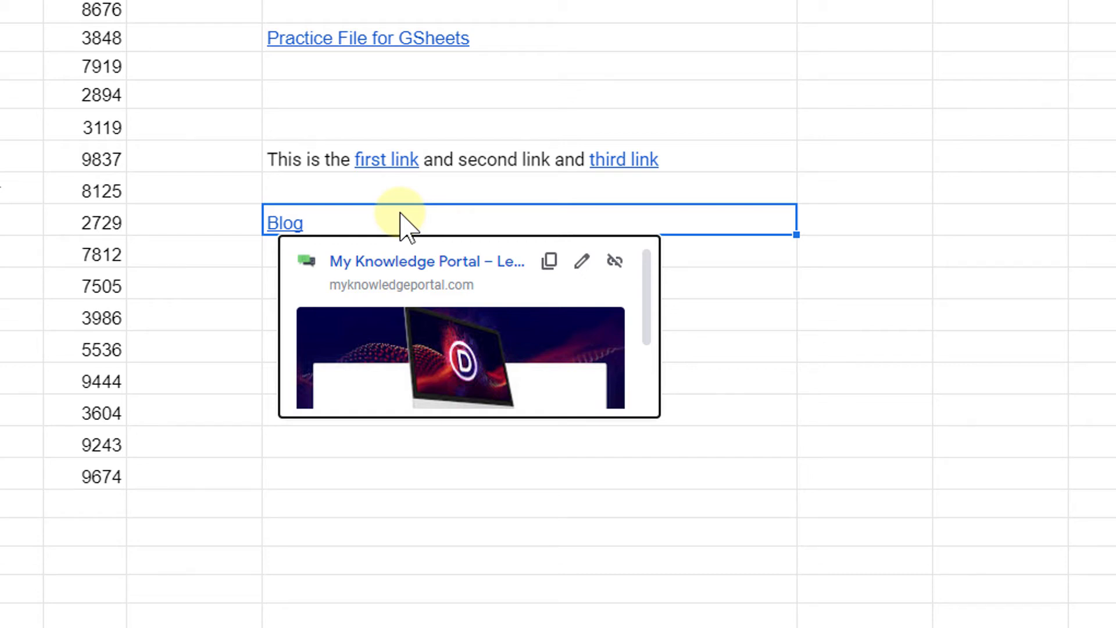
left_click(721, 288)
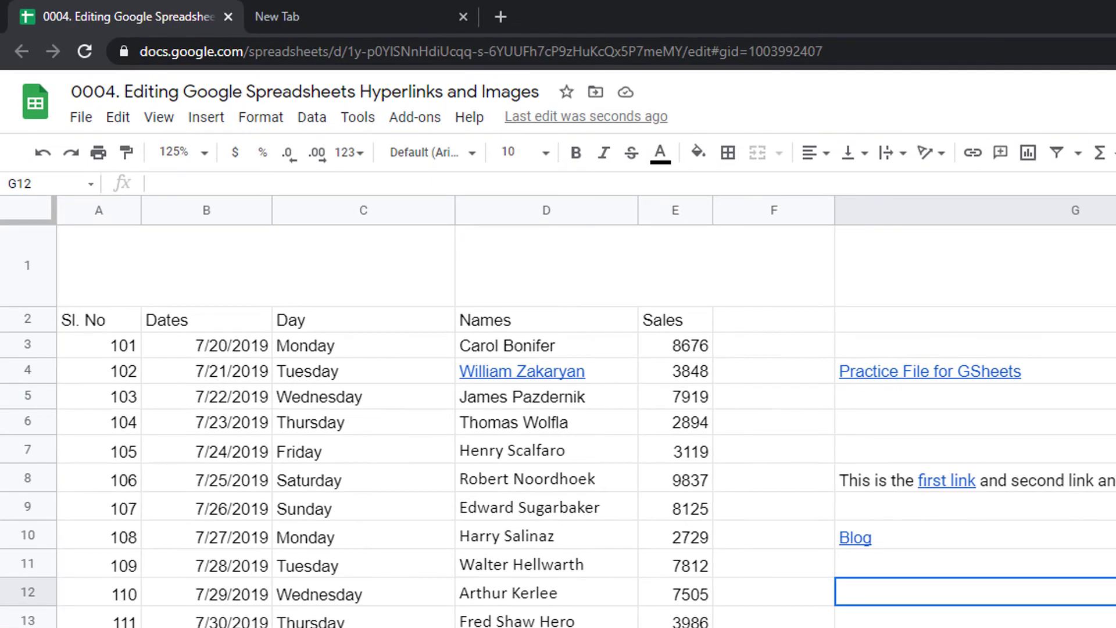
Examine the text and link fields offered for inserting a link in cell G12, then close them without adding a link.
left_click(970, 161)
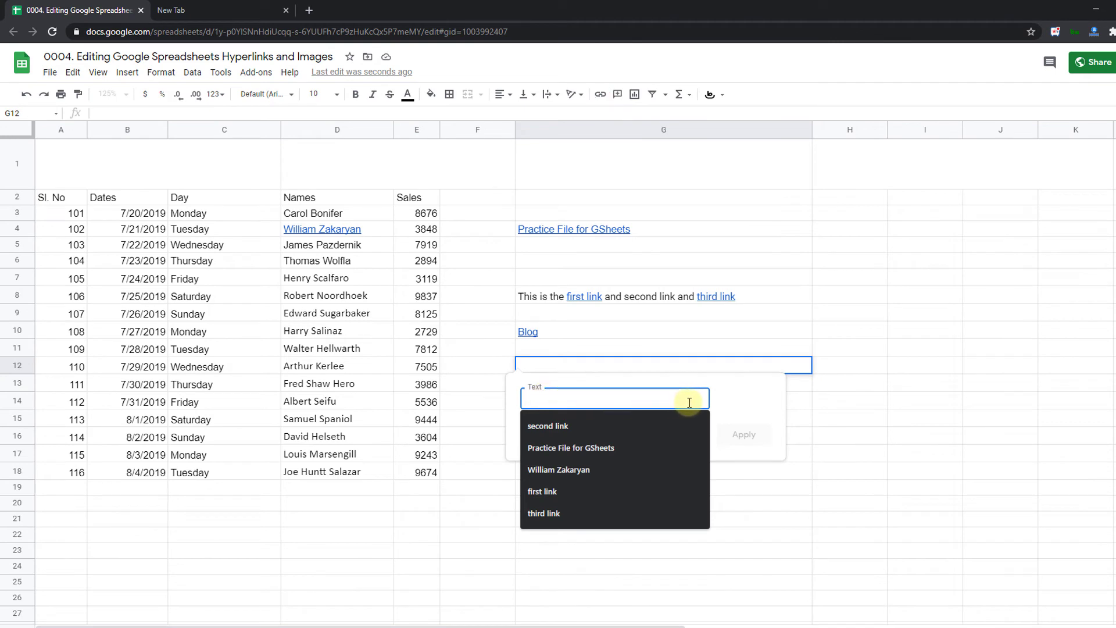
left_click(721, 413)
left_click(651, 437)
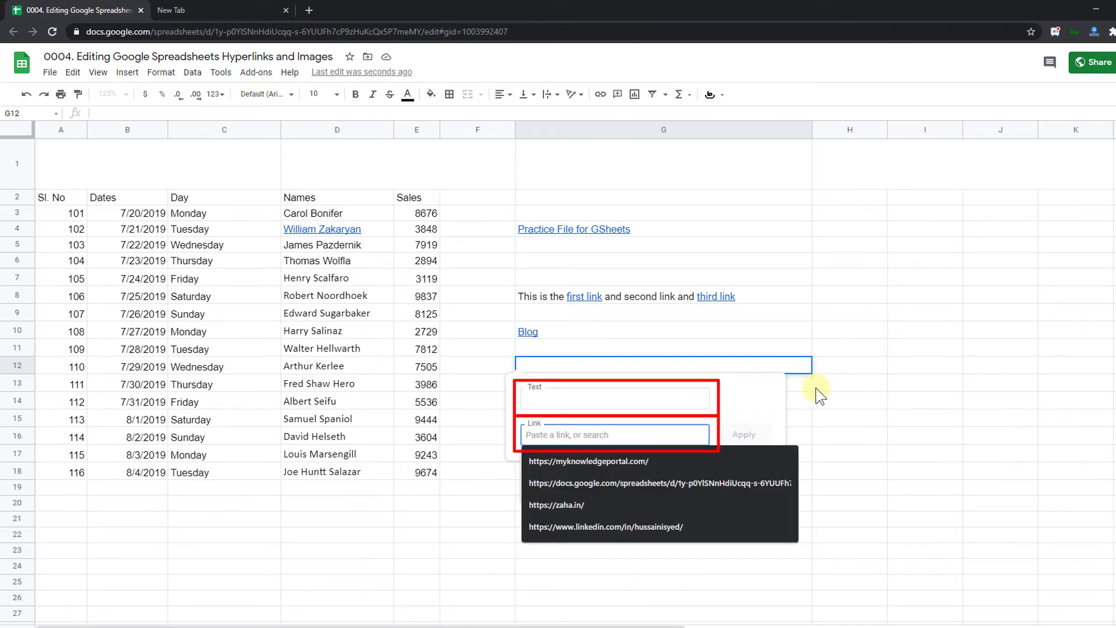
left_click(797, 383)
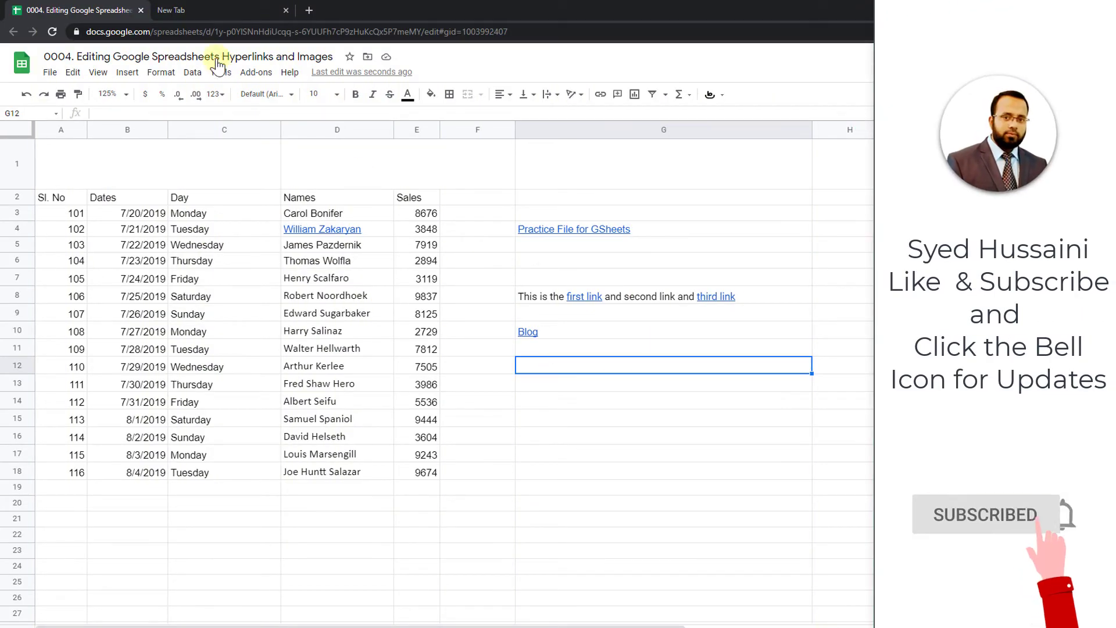
Copy the "Do what is great" picture from the About Us section of zaha.in and paste it into the spreadsheet at cell G12.
left_click(220, 10)
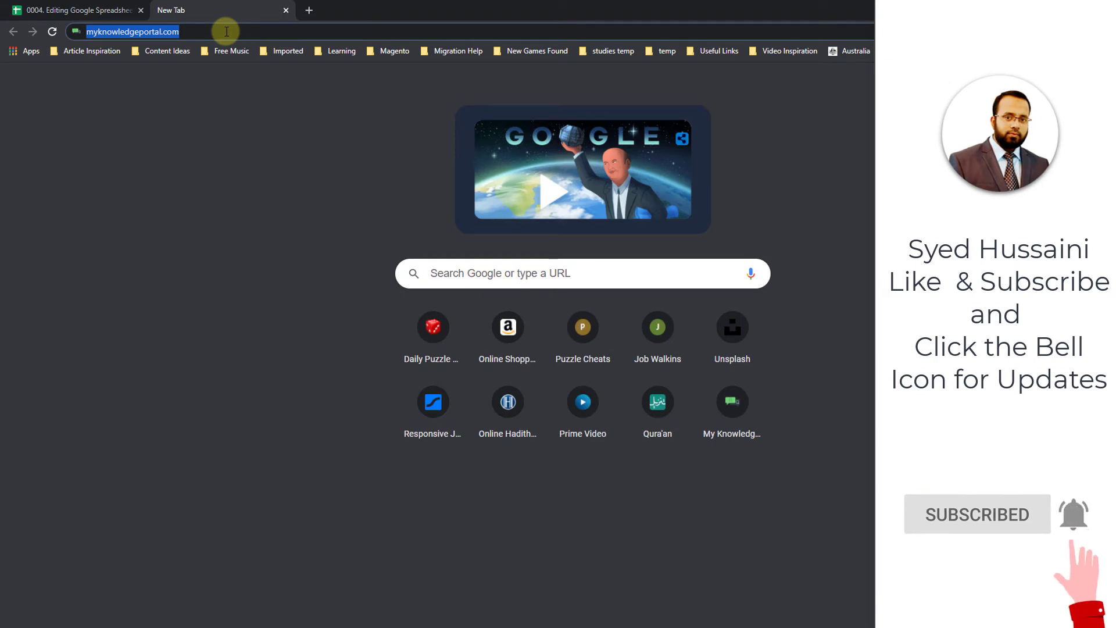
type("zaha")
key("Return")
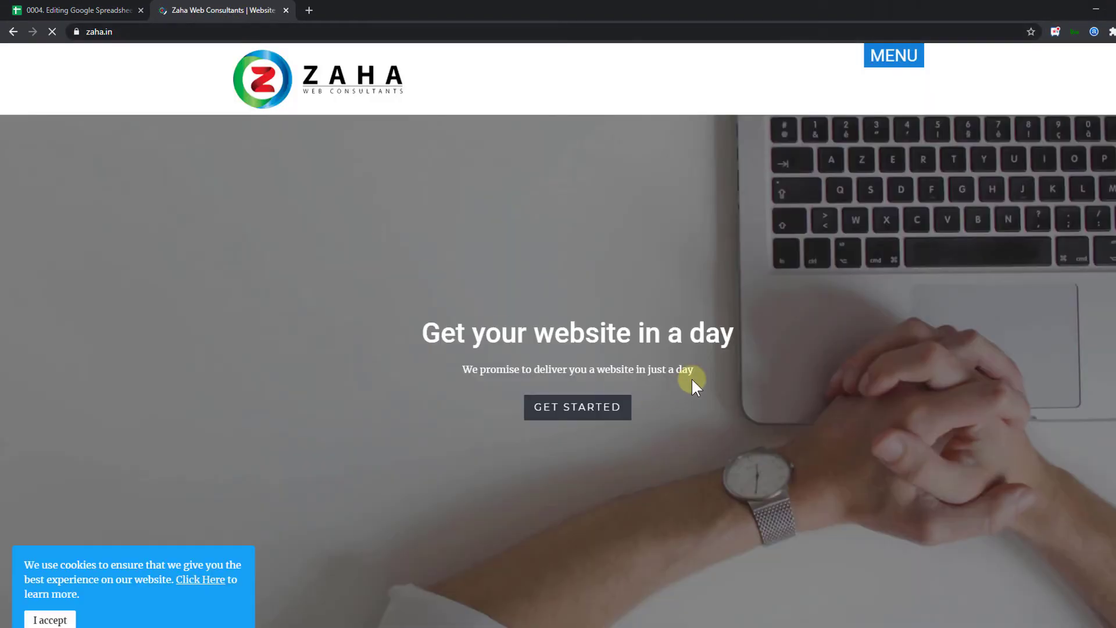
scroll(692, 377, "down", 5)
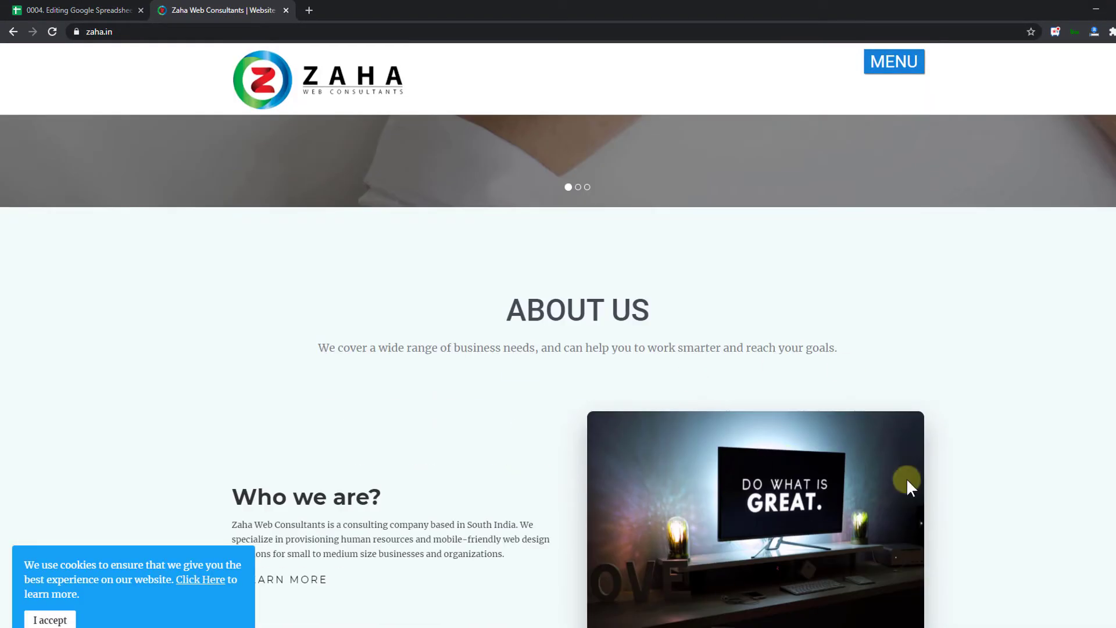
scroll(727, 418, "down", 1)
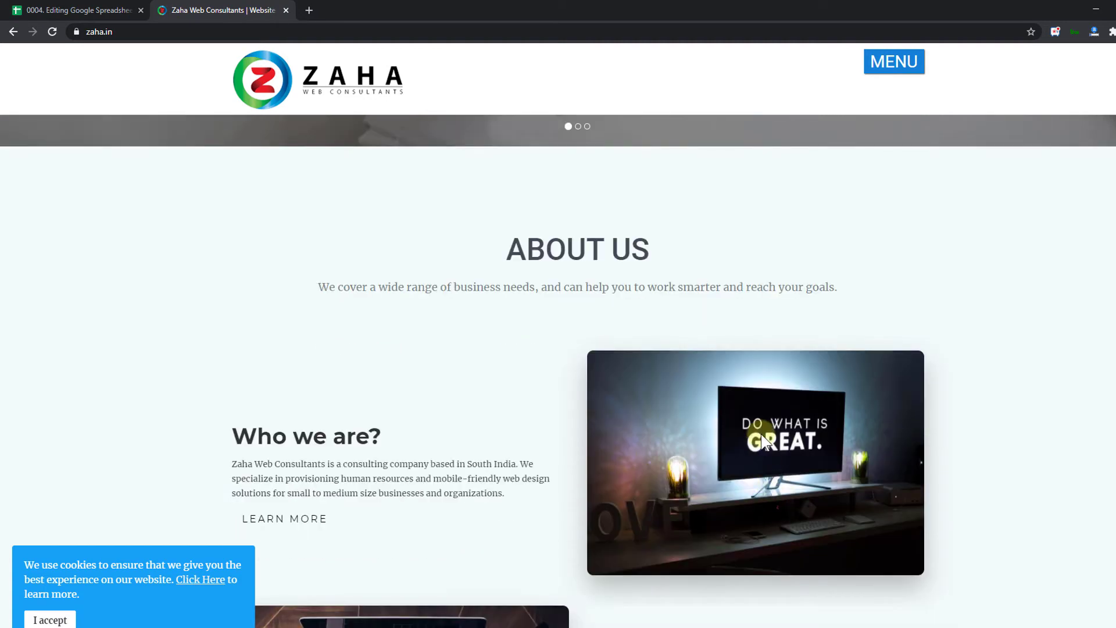
right_click(687, 384)
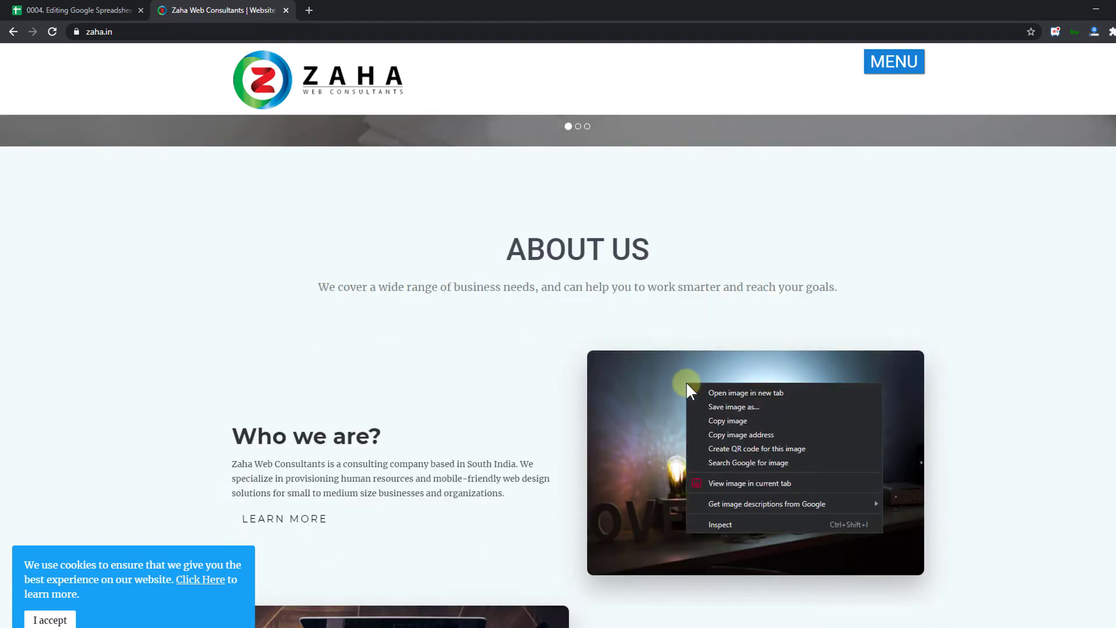
left_click(736, 420)
left_click(88, 10)
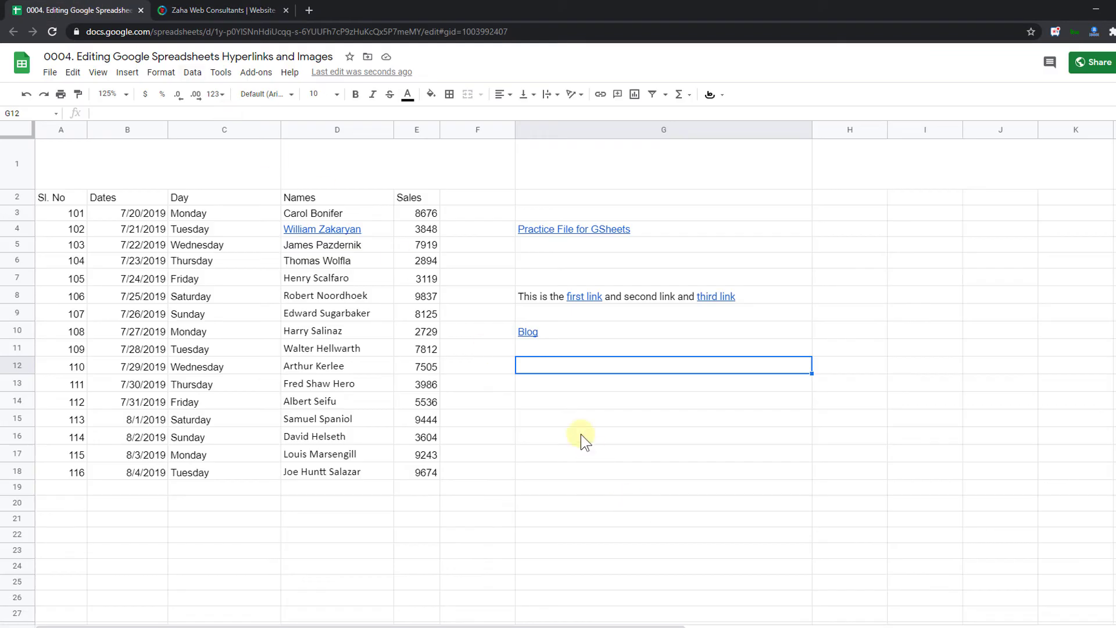
key("ctrl+v")
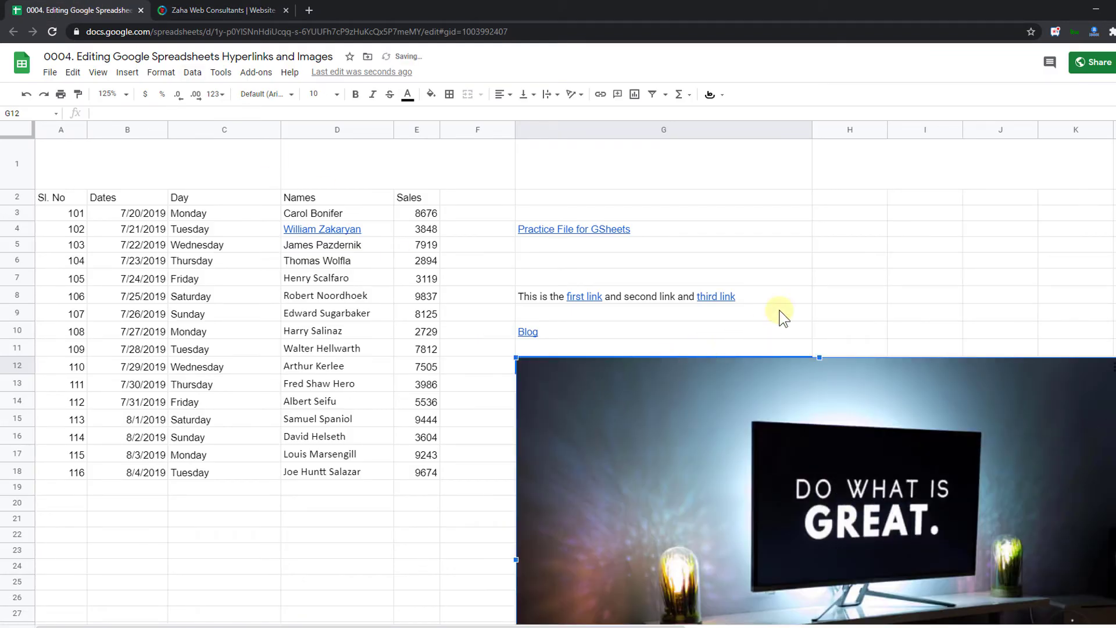
Shrink the pasted "Do what is great" image to about half its size and place it over columns G and H, below the Blog cell.
left_click_drag(780, 358, 669, 288)
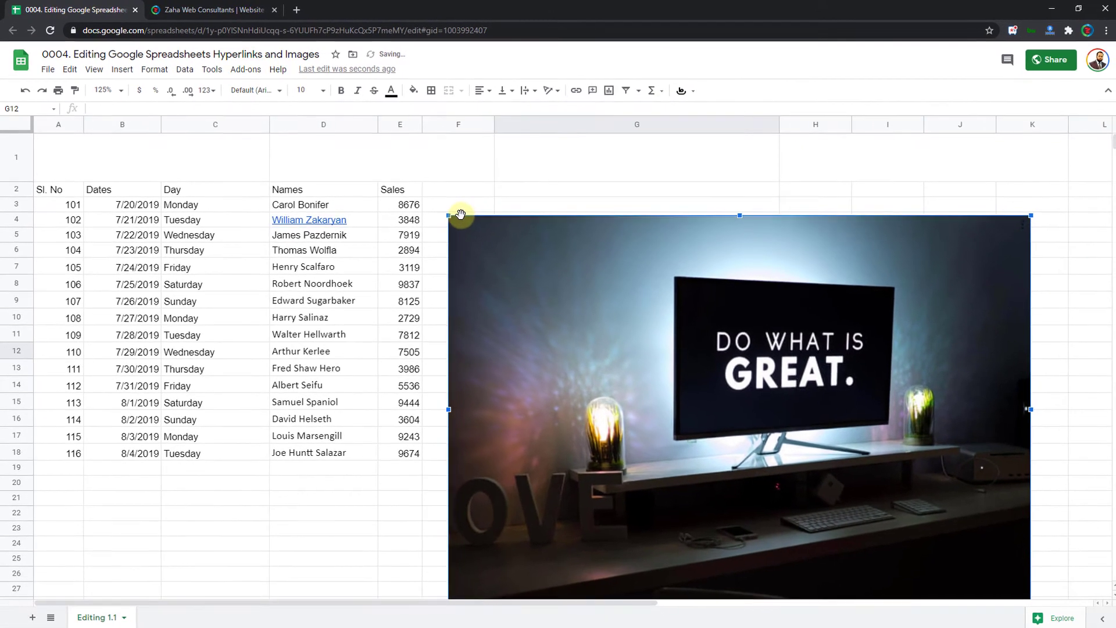
left_click_drag(447, 214, 751, 412)
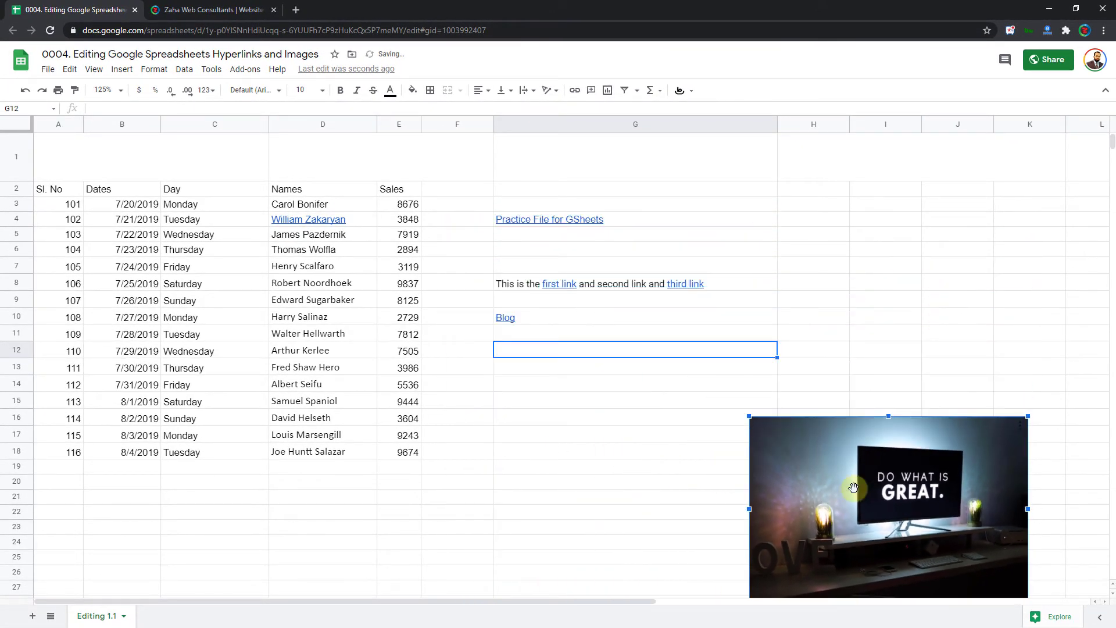
left_click_drag(841, 479, 577, 385)
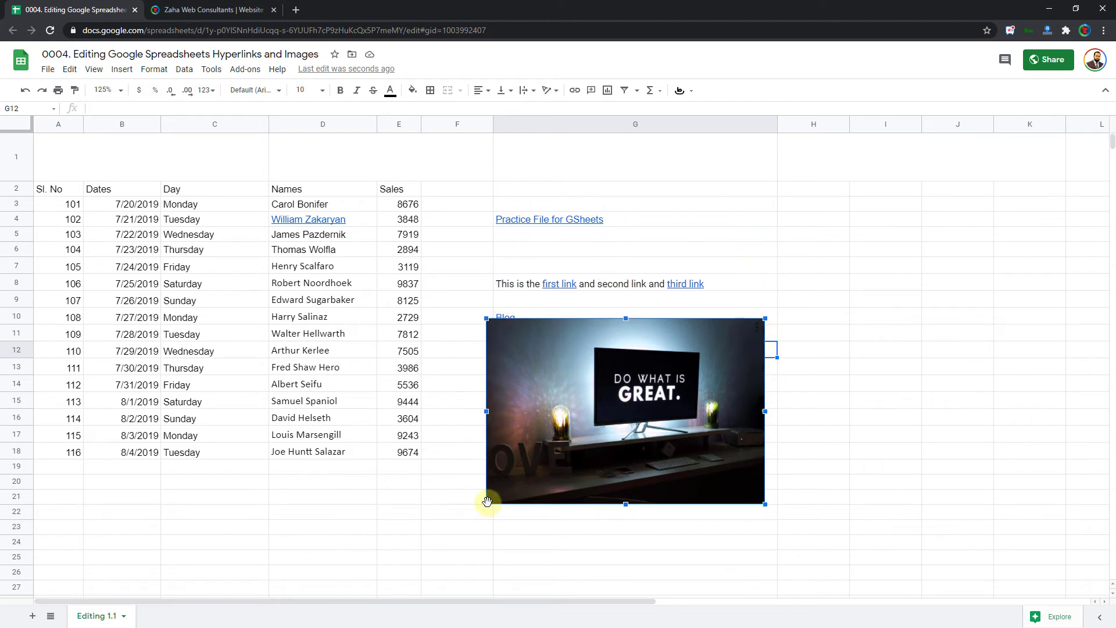
mouse_move(487, 503)
left_mouse_down()
mouse_move(669, 460)
mouse_move(440, 524)
mouse_move(539, 476)
mouse_move(487, 501)
left_mouse_up()
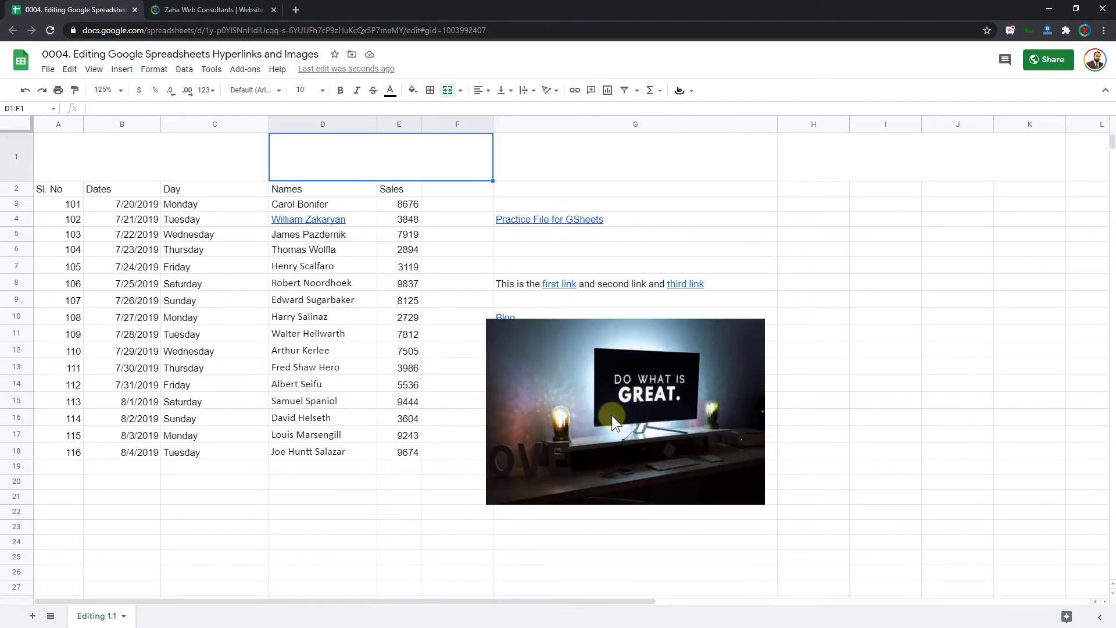
left_click_drag(598, 406, 648, 403)
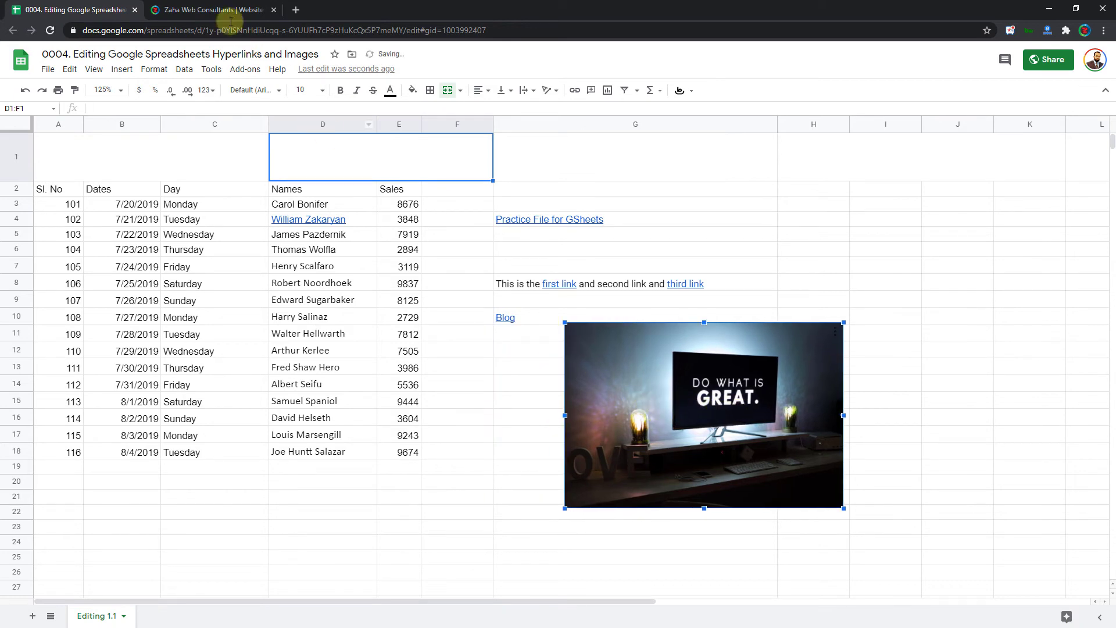
Switch to the zaha.in page and copy the image address of the laptop picture beside "What we Do?".
left_click(205, 8)
scroll(682, 424, "down", 4)
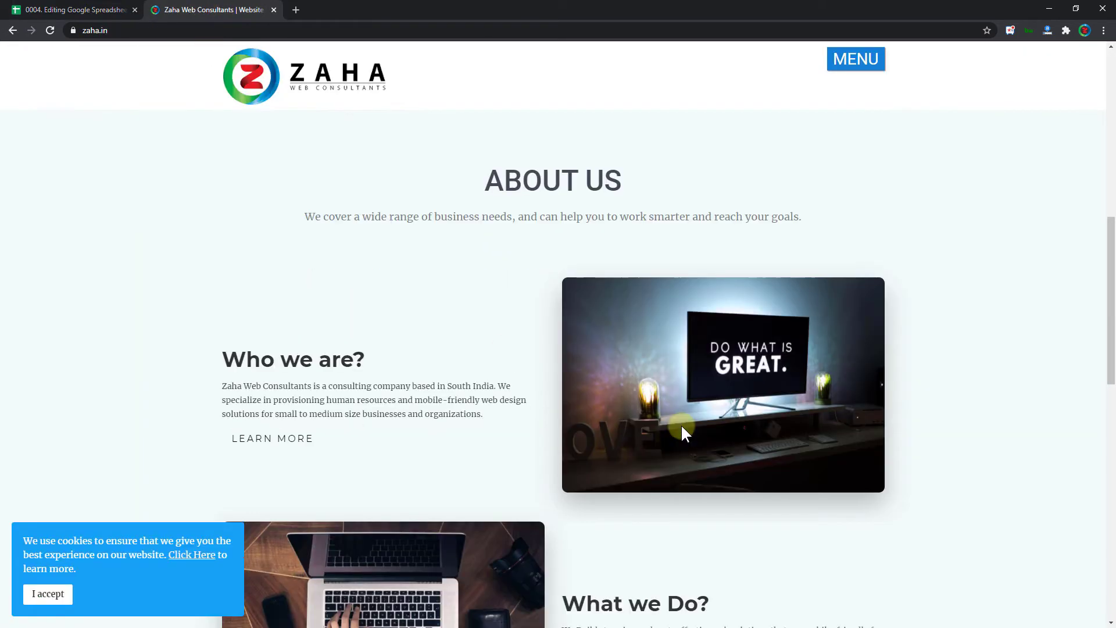
right_click(376, 502)
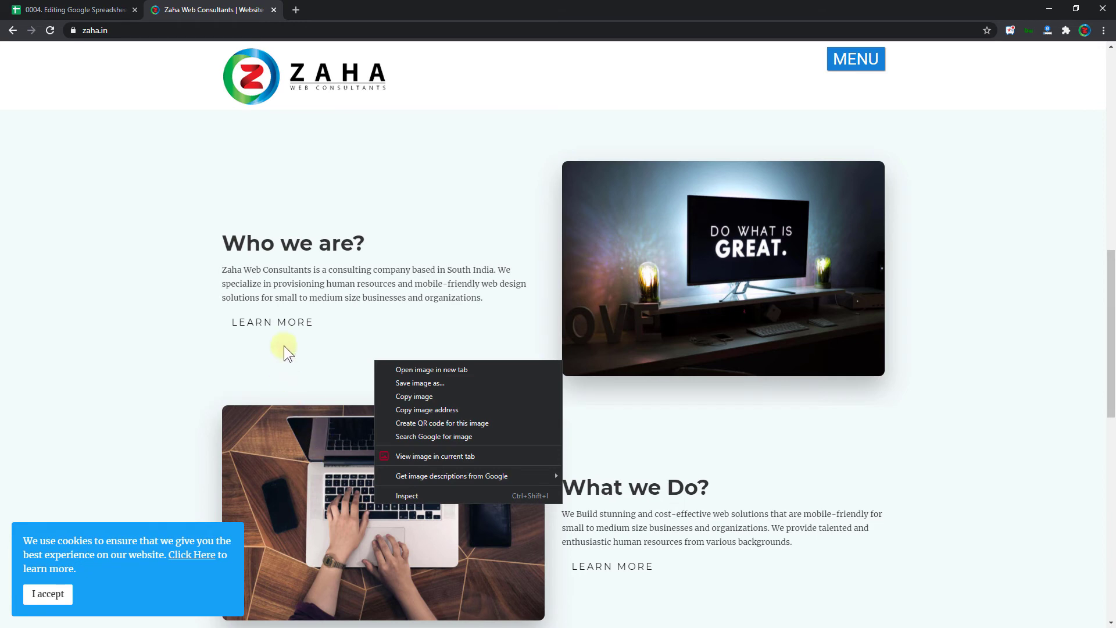
scroll(269, 251, "down", 2)
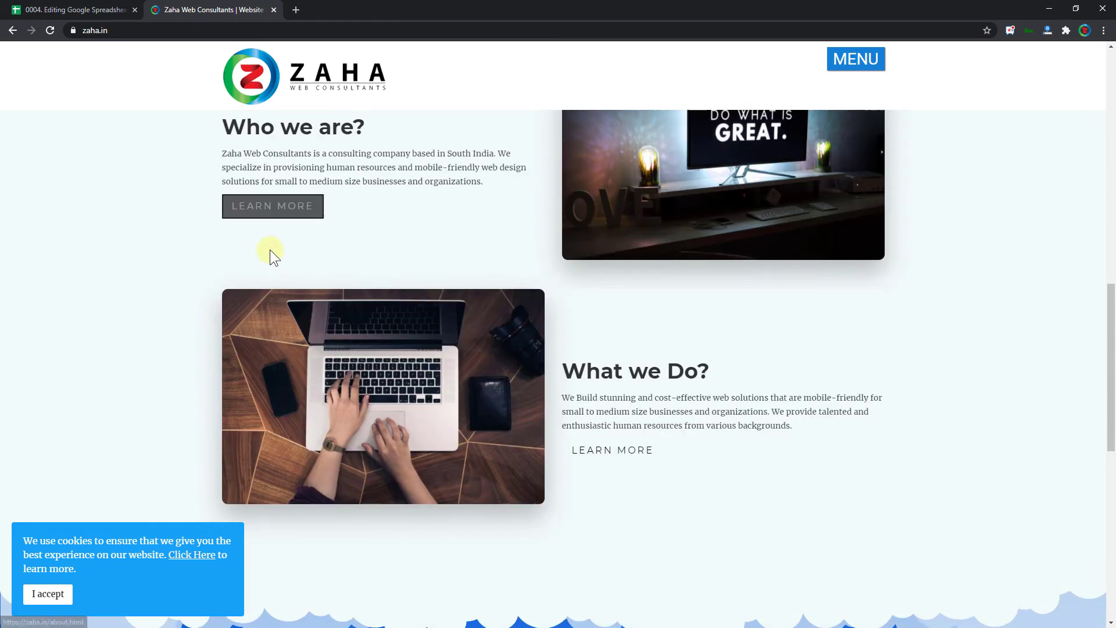
right_click(294, 373)
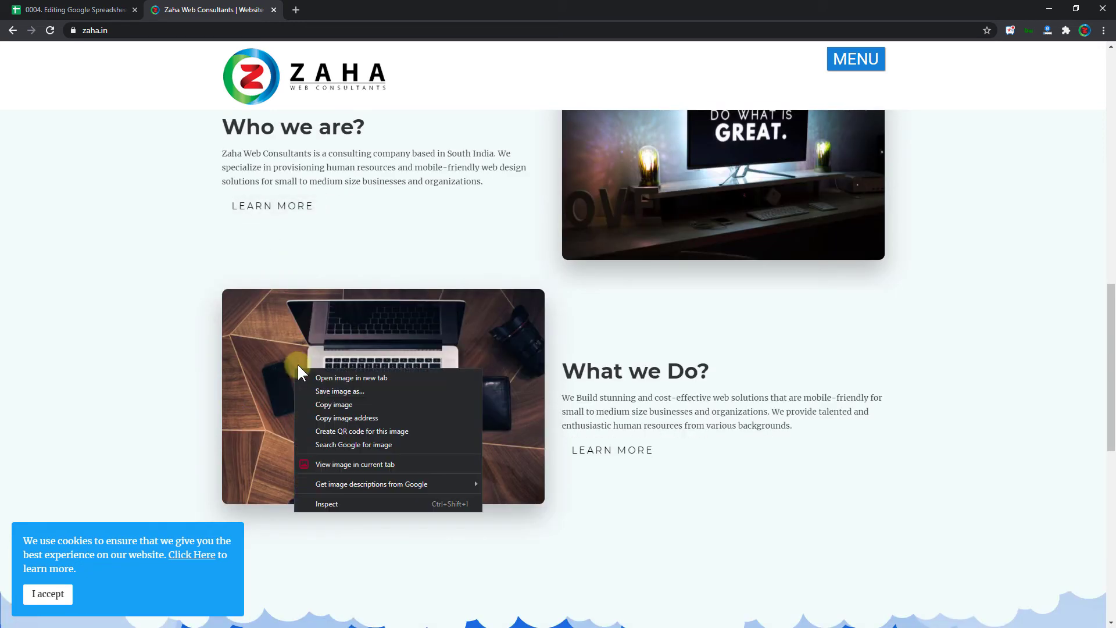
left_click(396, 419)
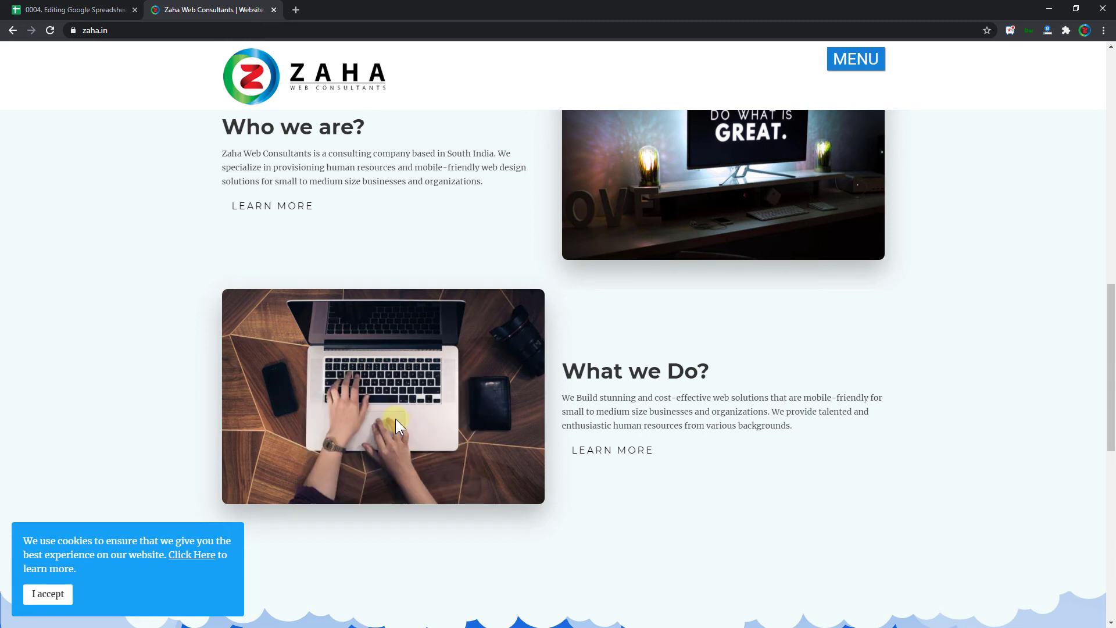
left_click(100, 10)
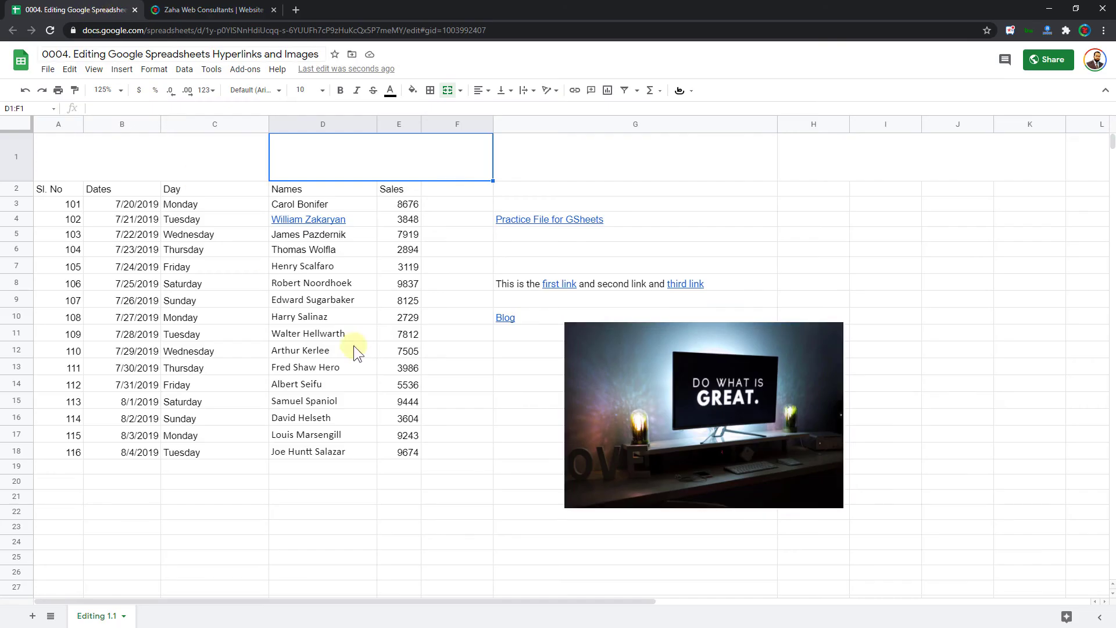
left_click(122, 70)
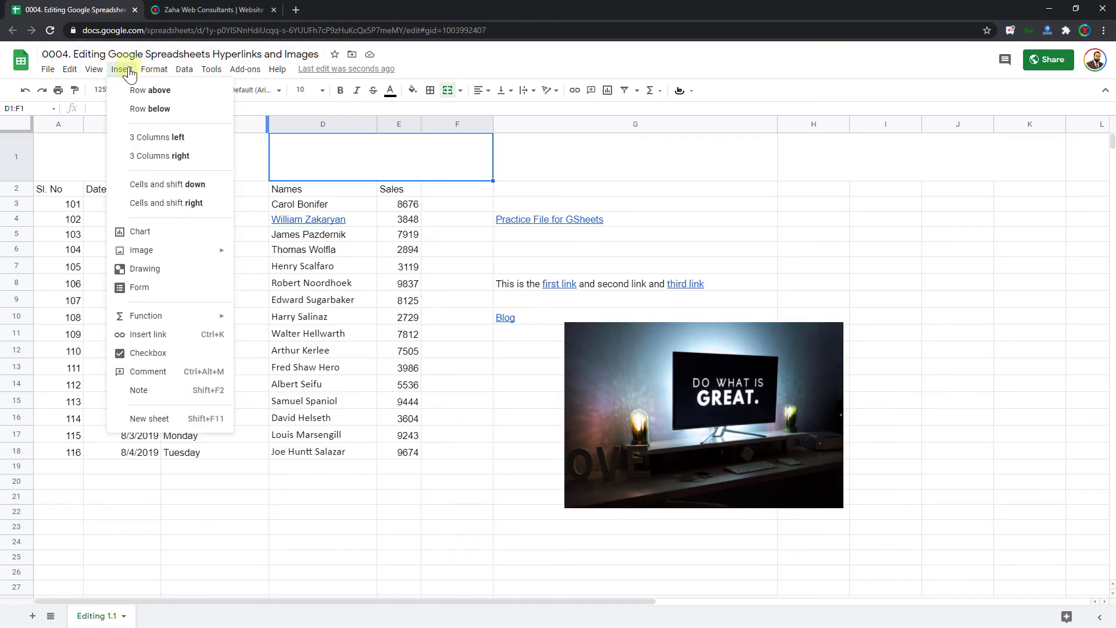
mouse_move(191, 260)
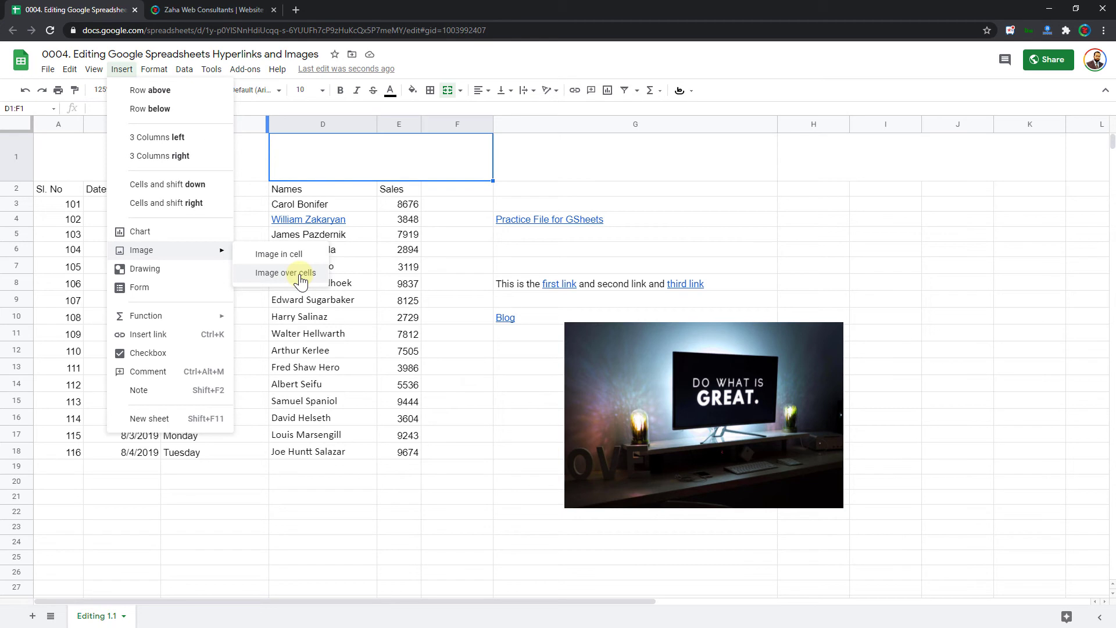
left_click(301, 279)
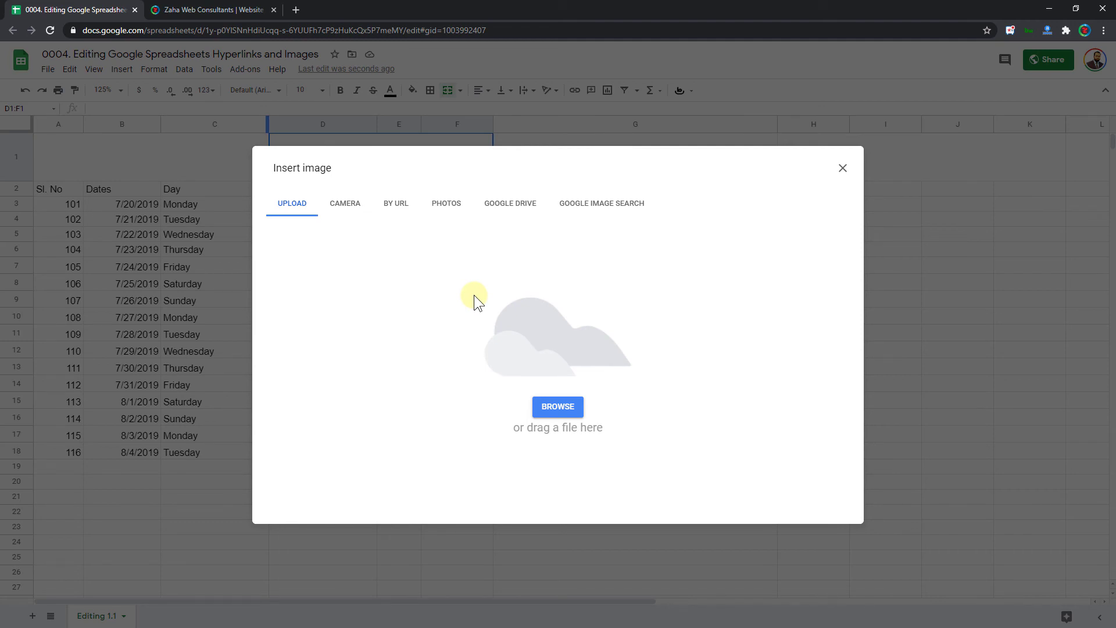
left_click(352, 215)
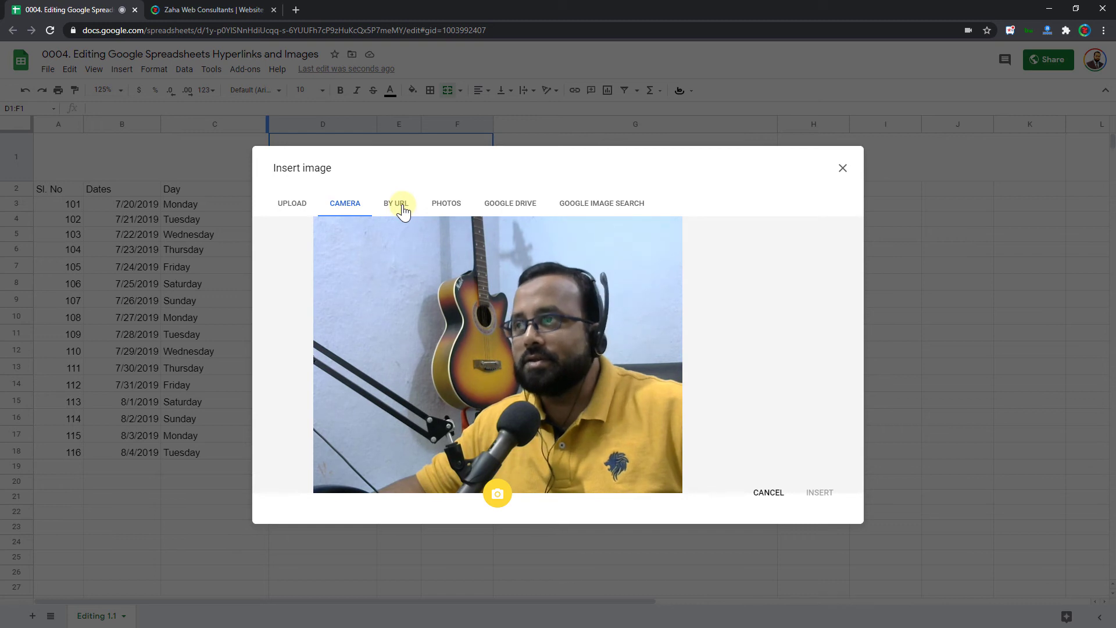
left_click(404, 213)
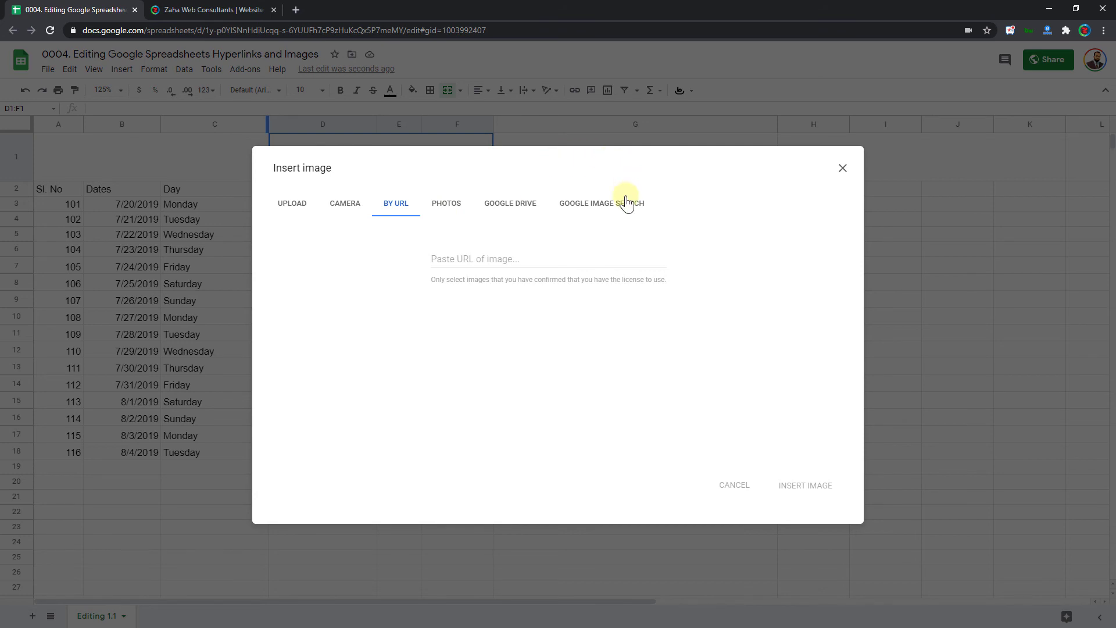
left_click(501, 259)
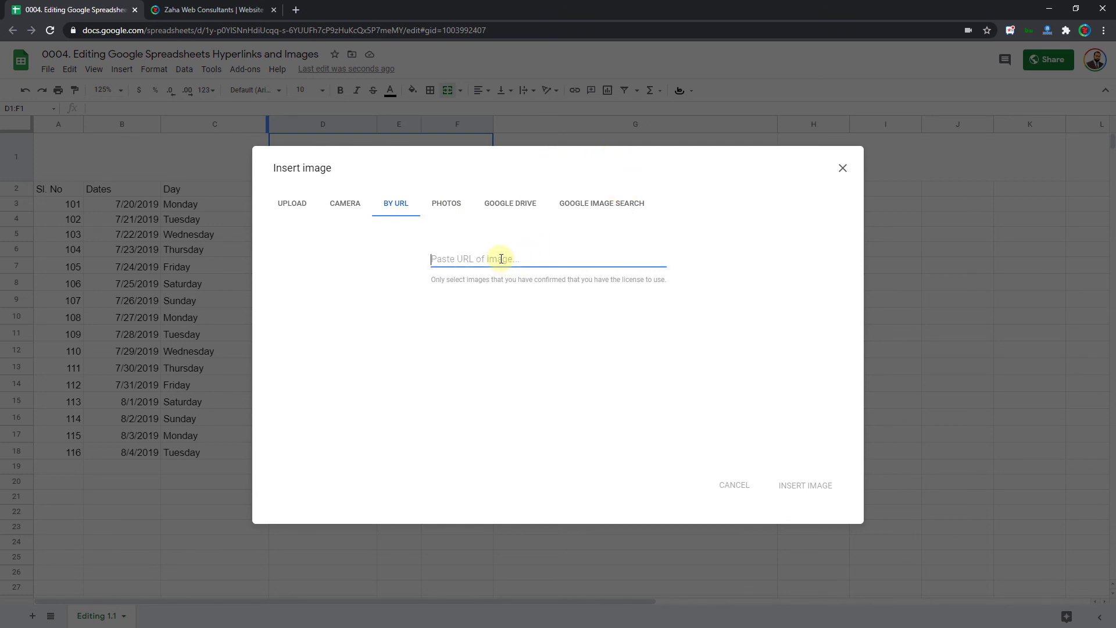
key("ctrl+v")
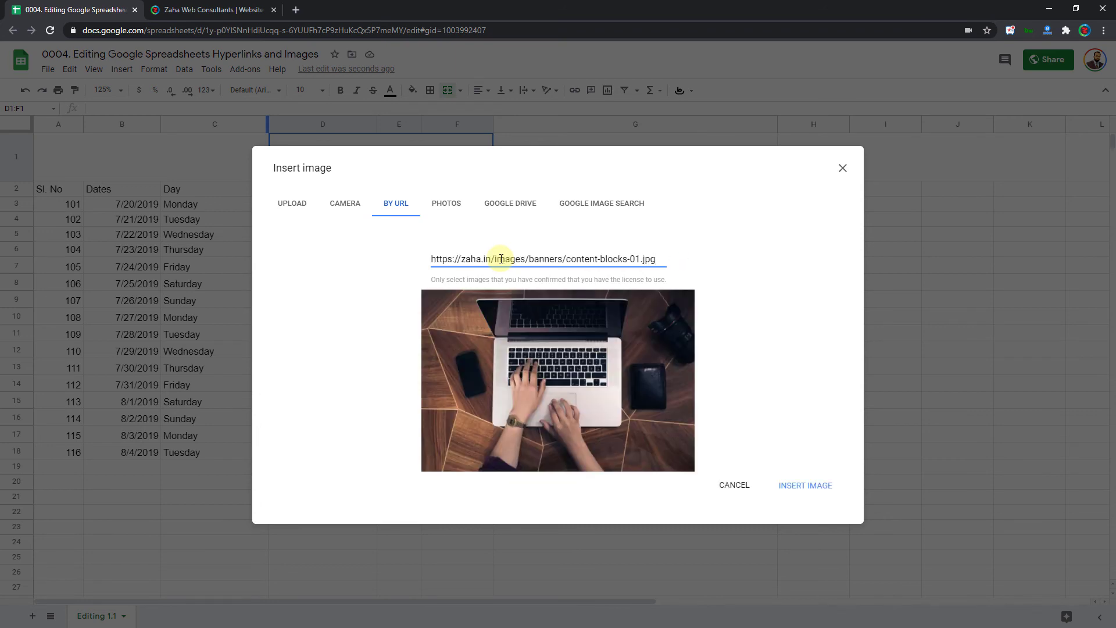
left_click(811, 492)
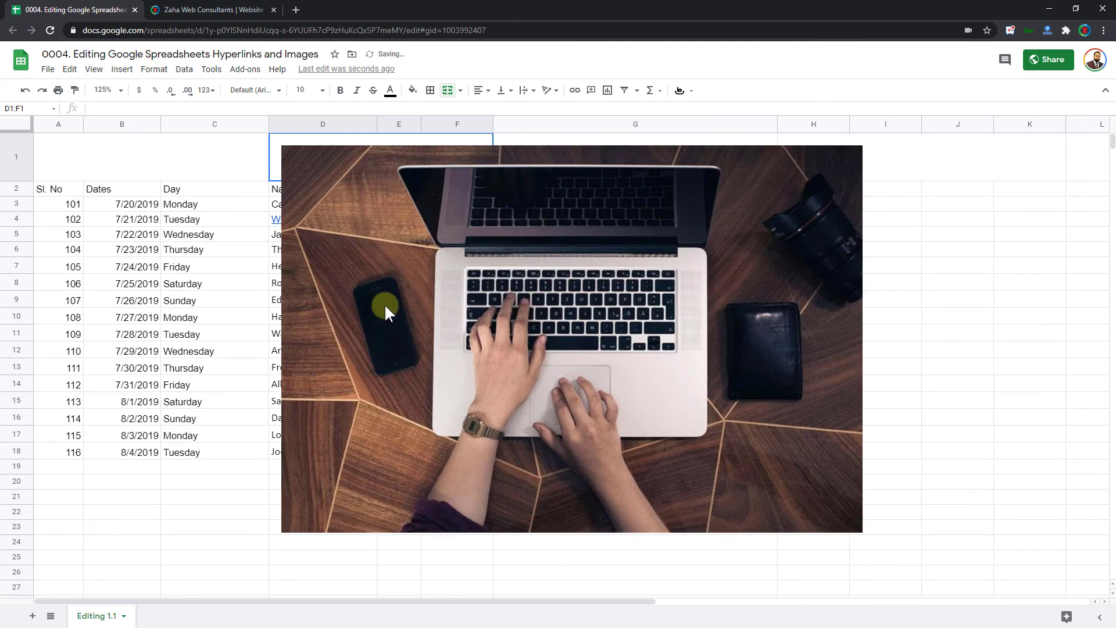
Shrink the laptop image to about half its size and move it over columns G to K, partly covering the other picture.
left_click(299, 174)
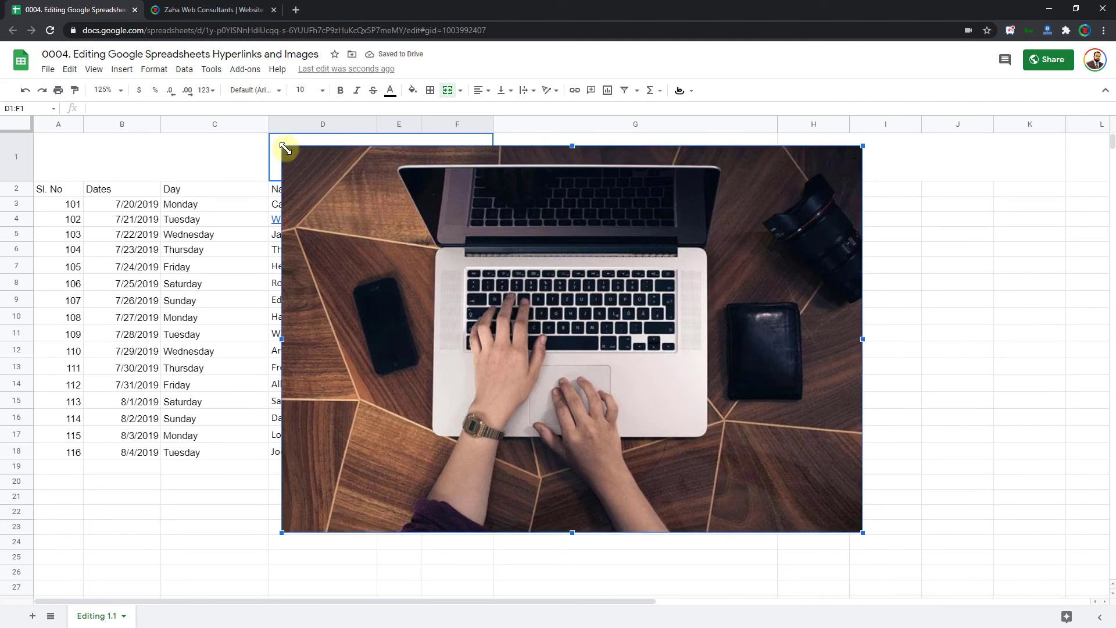
left_click_drag(282, 146, 563, 324)
left_click_drag(692, 428, 840, 311)
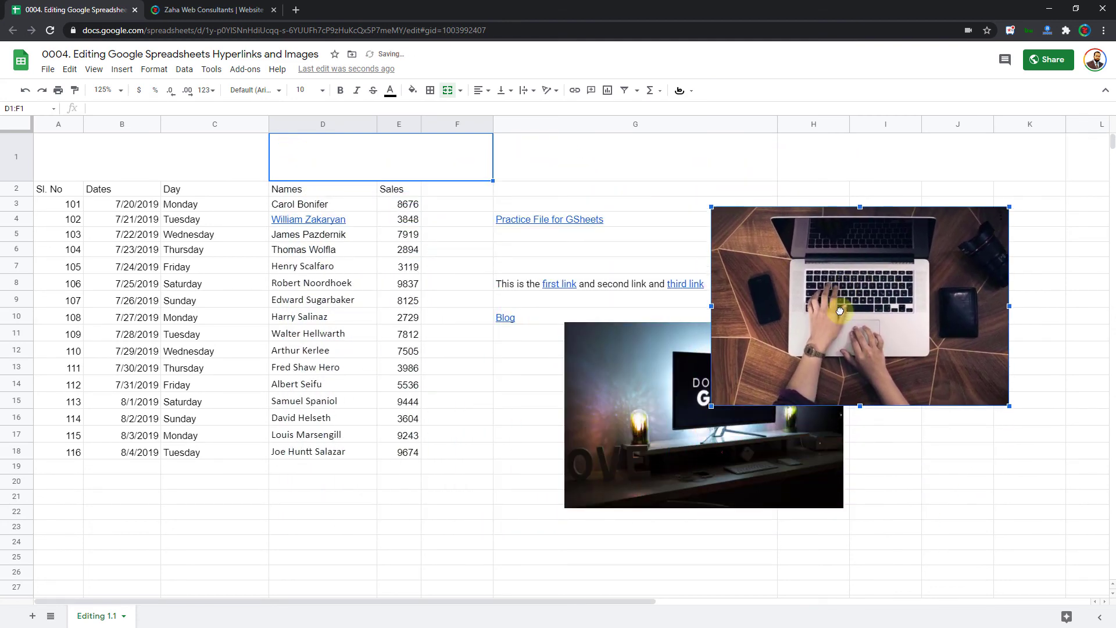
left_click(488, 406)
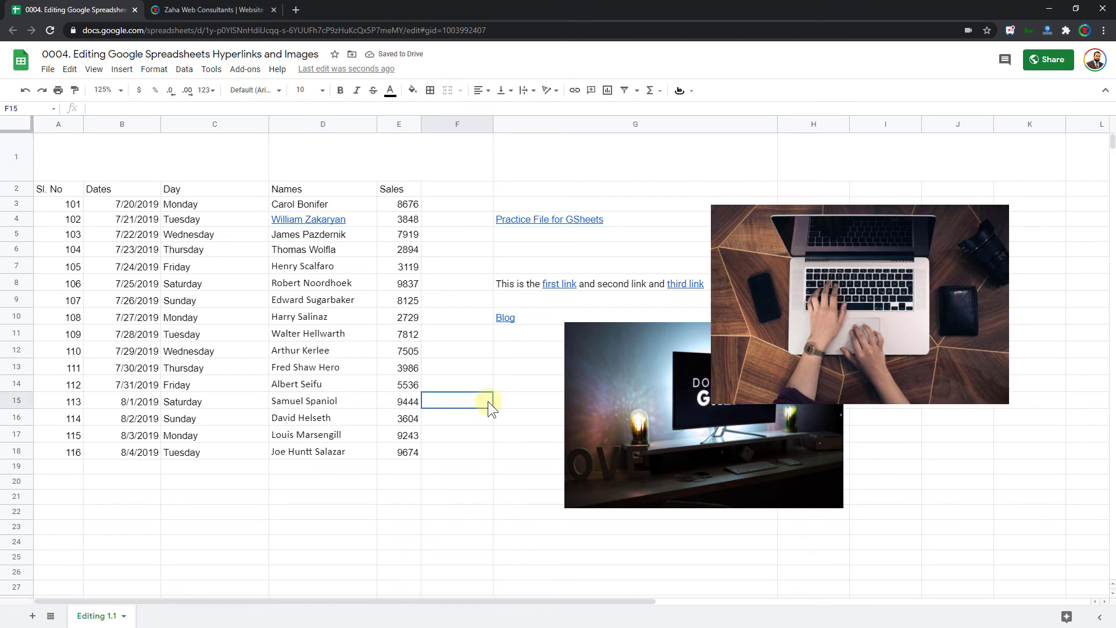
Insert the image file R5.jpg from the Desktop folder inside the merged cell A1:C1.
left_click(132, 147)
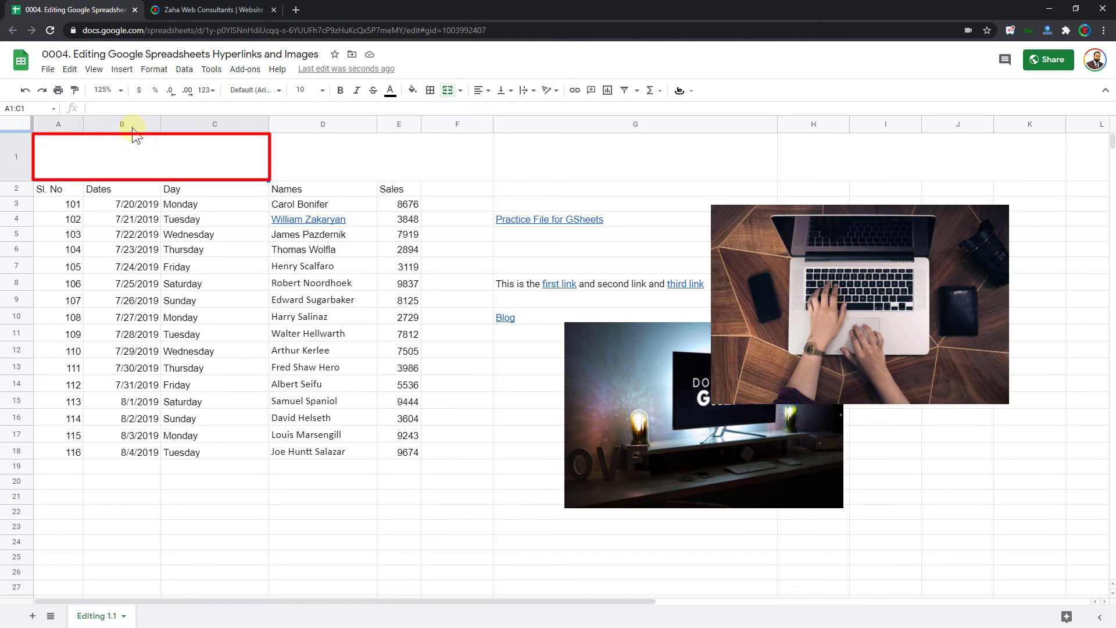
left_click(121, 69)
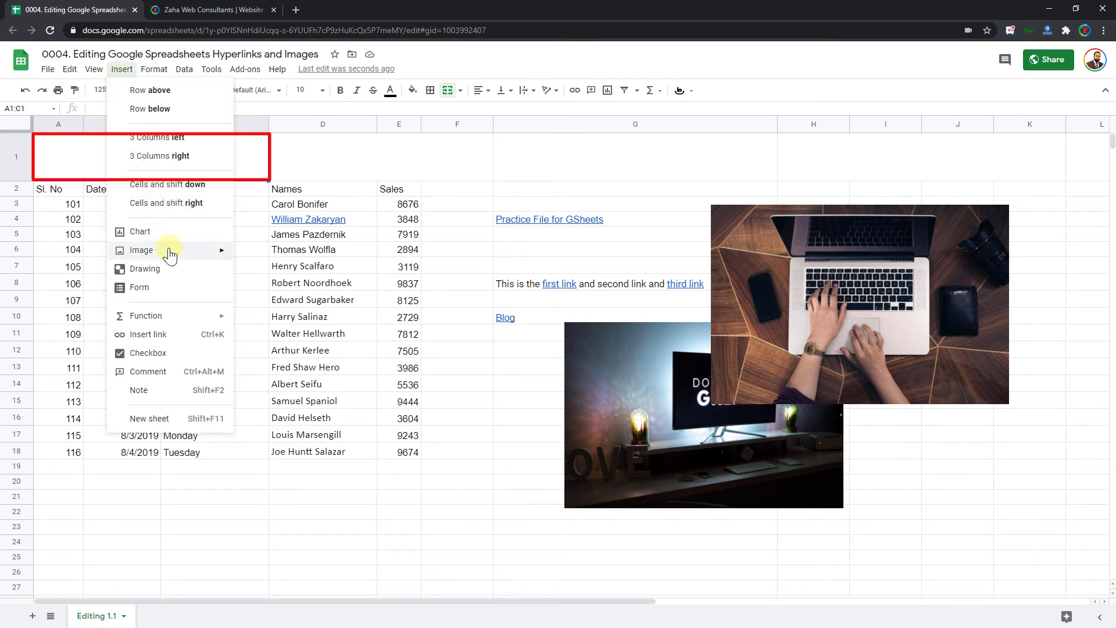
mouse_move(218, 250)
left_click(272, 255)
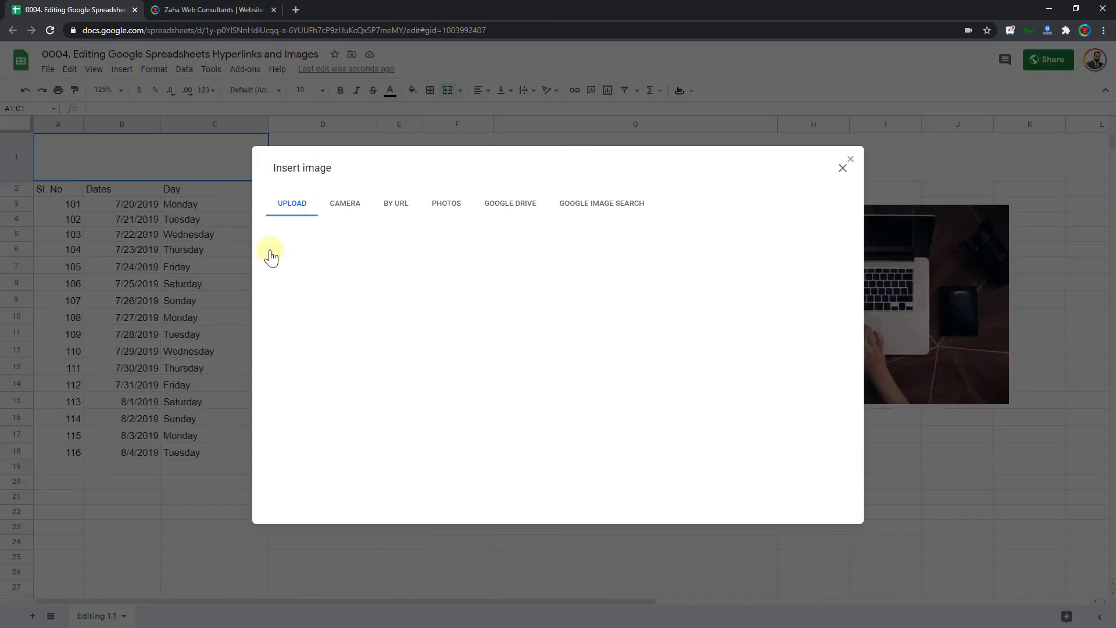
left_click(558, 407)
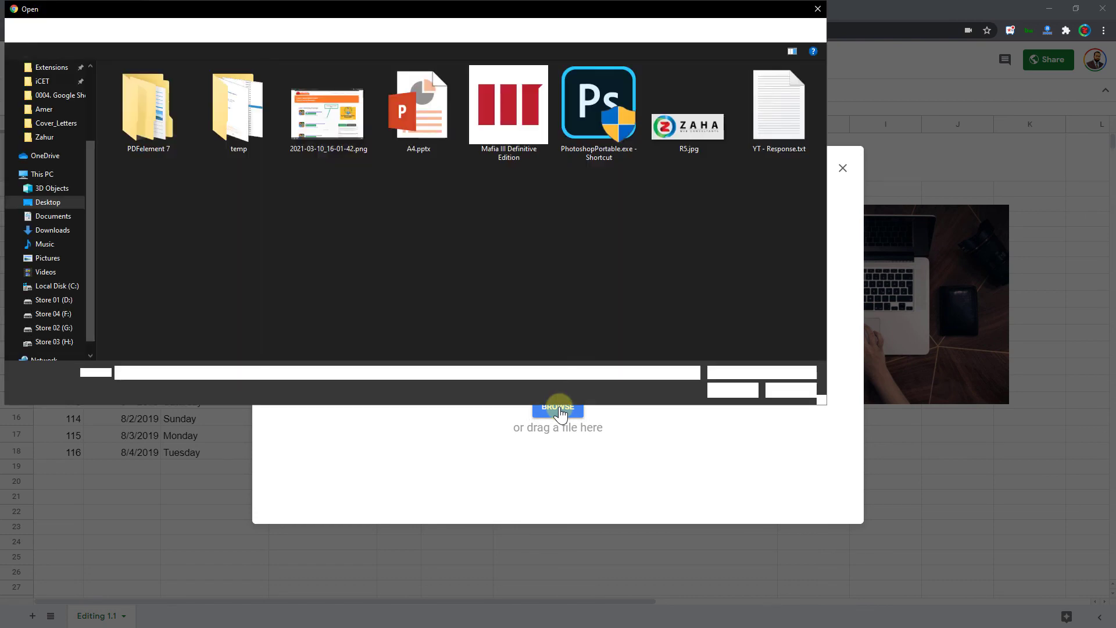
left_click(693, 141)
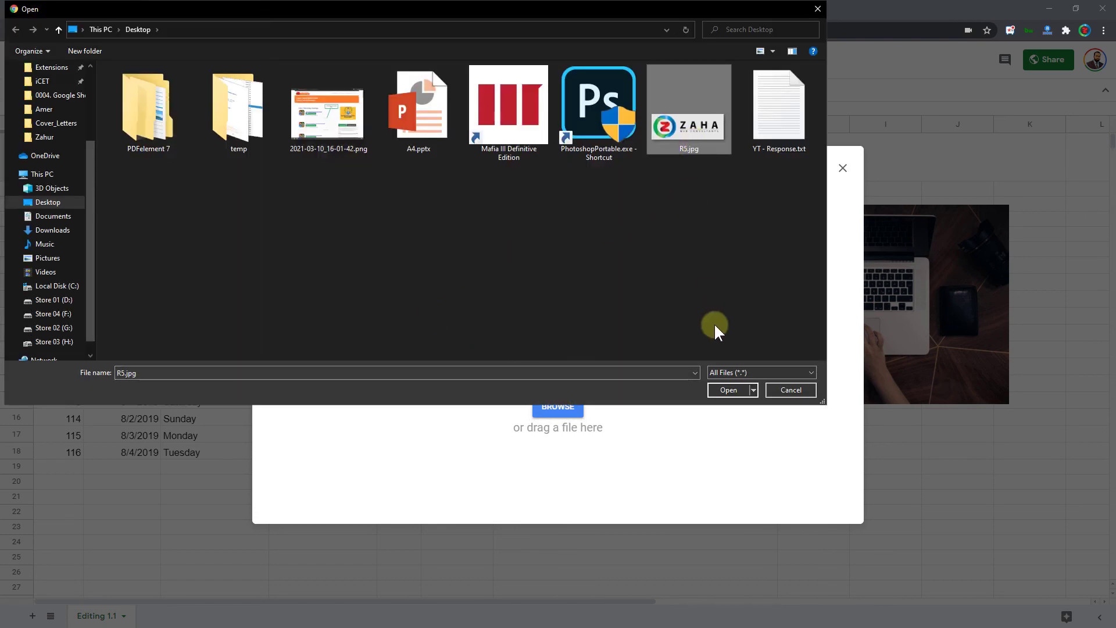
left_click(729, 390)
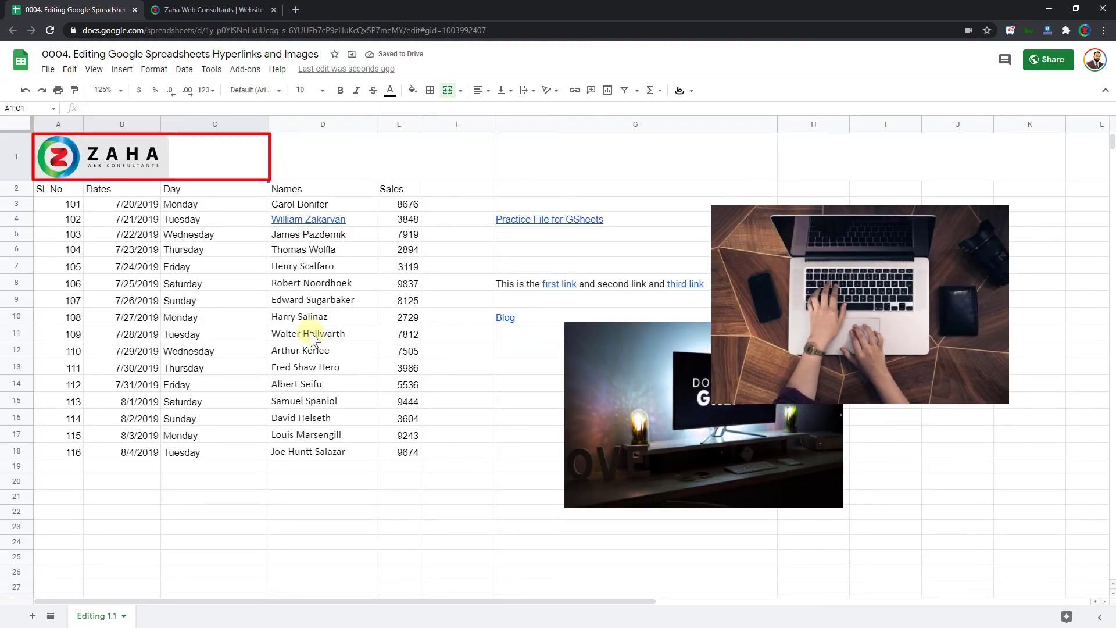
left_click(451, 483)
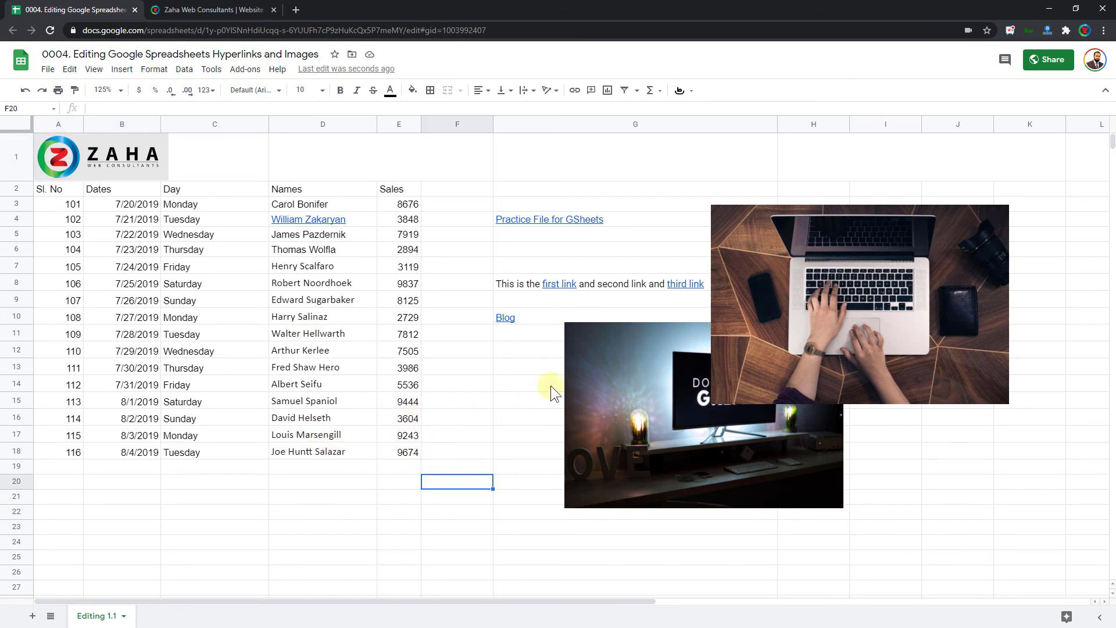
Put the floating laptop image into the merged cell D1:F1.
mouse_move(508, 221)
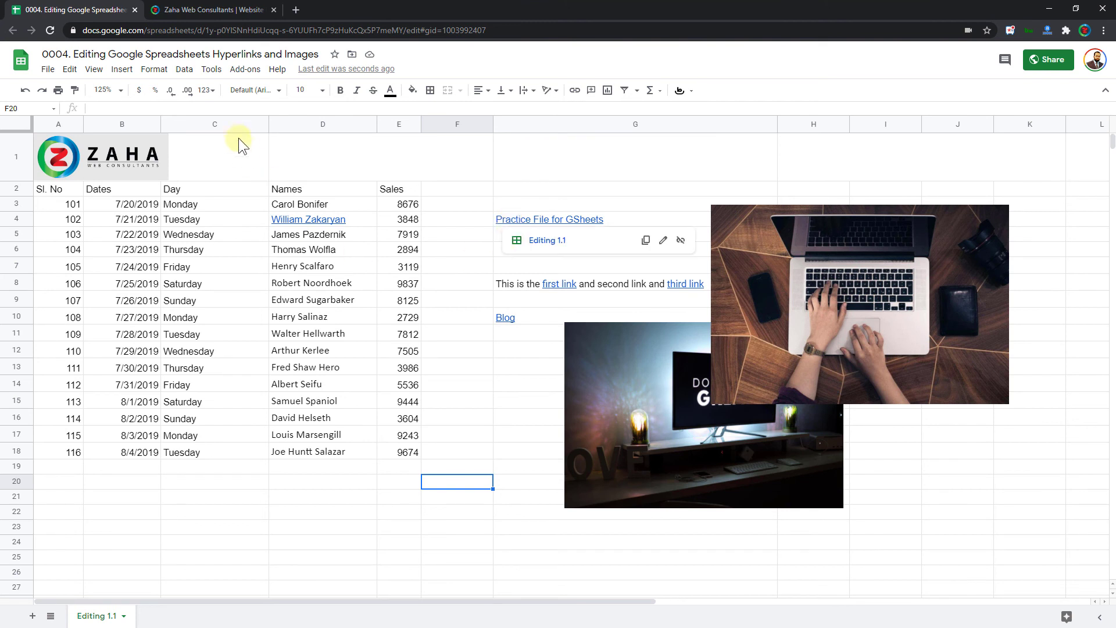
left_click(803, 253)
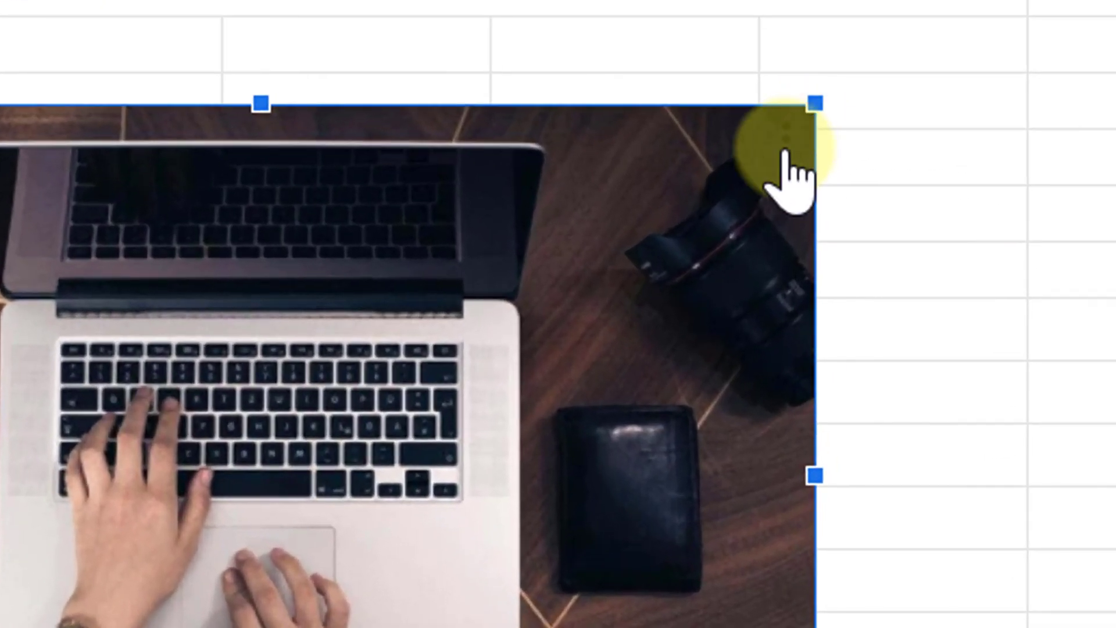
left_click(786, 150)
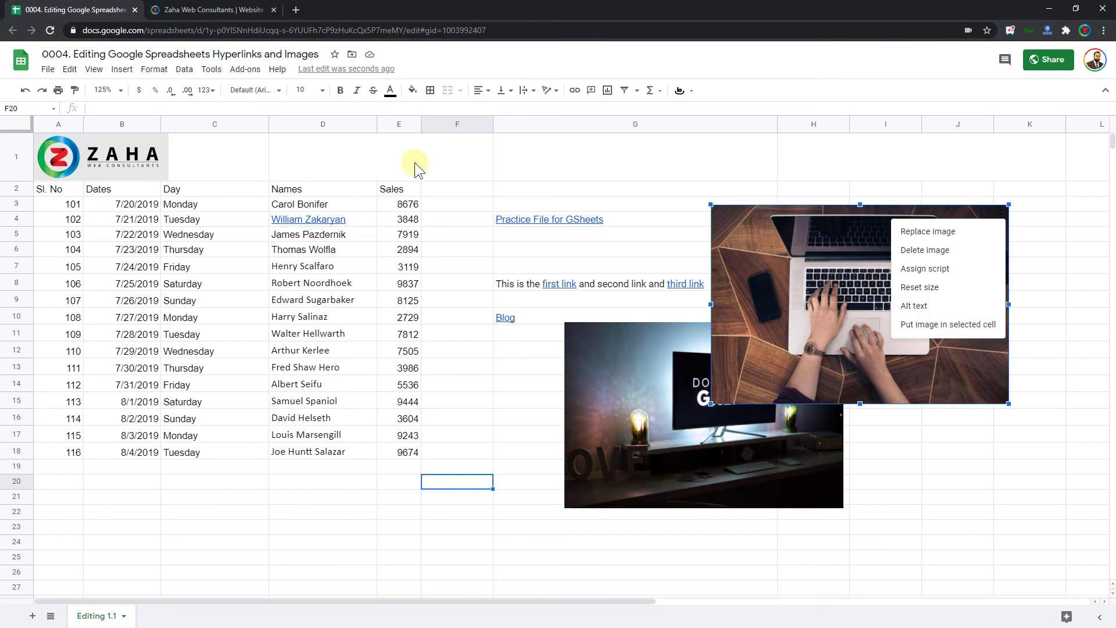
left_click(414, 162)
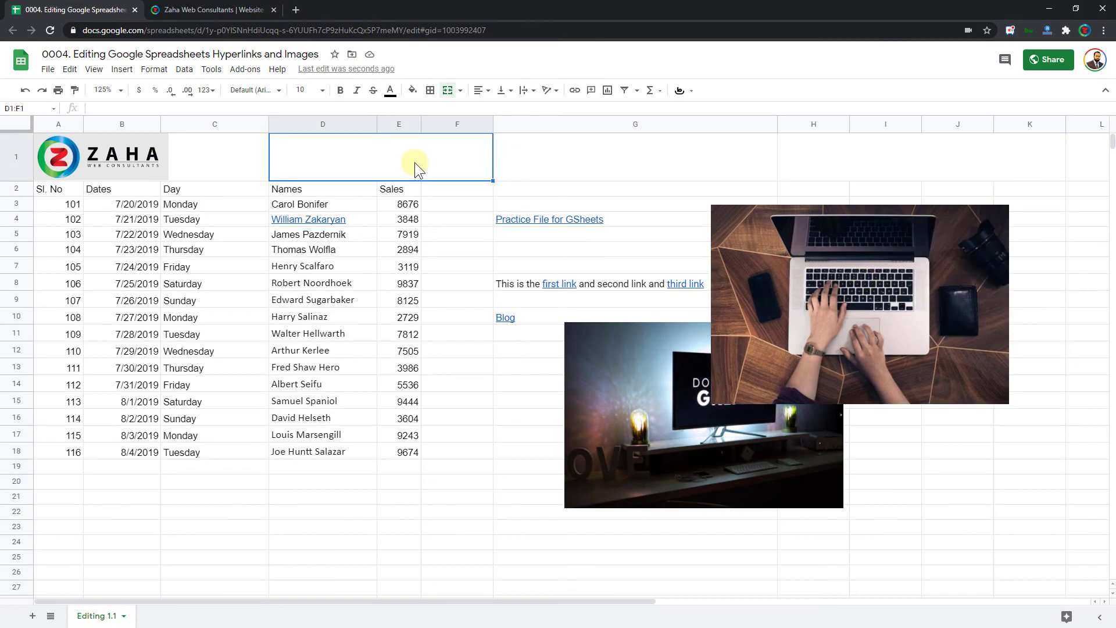
left_click(937, 238)
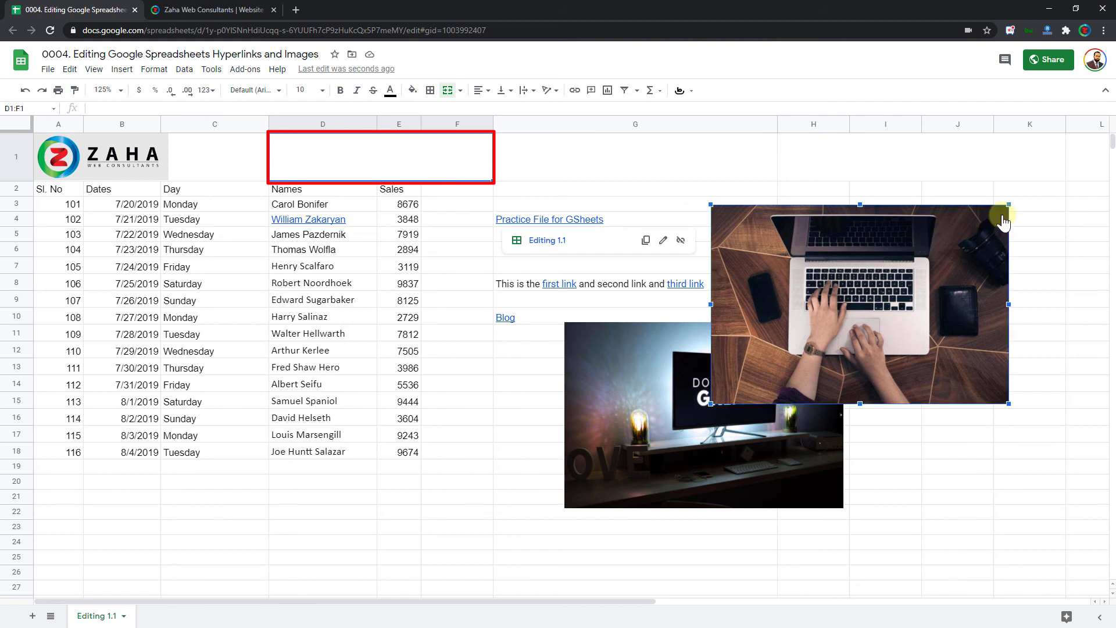
left_click(1004, 216)
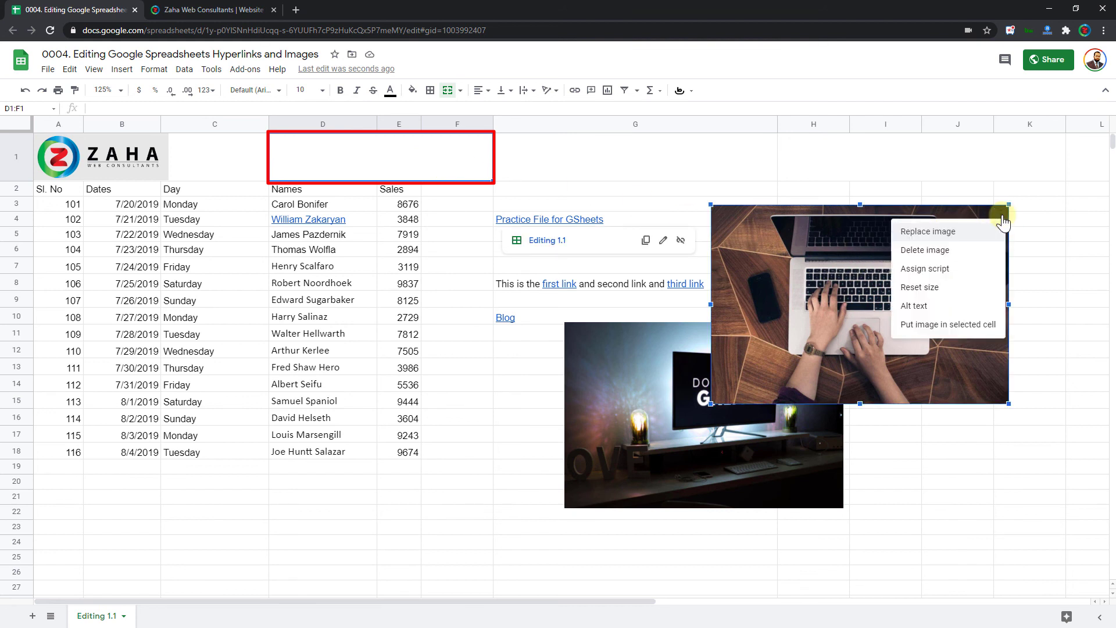
left_click(959, 328)
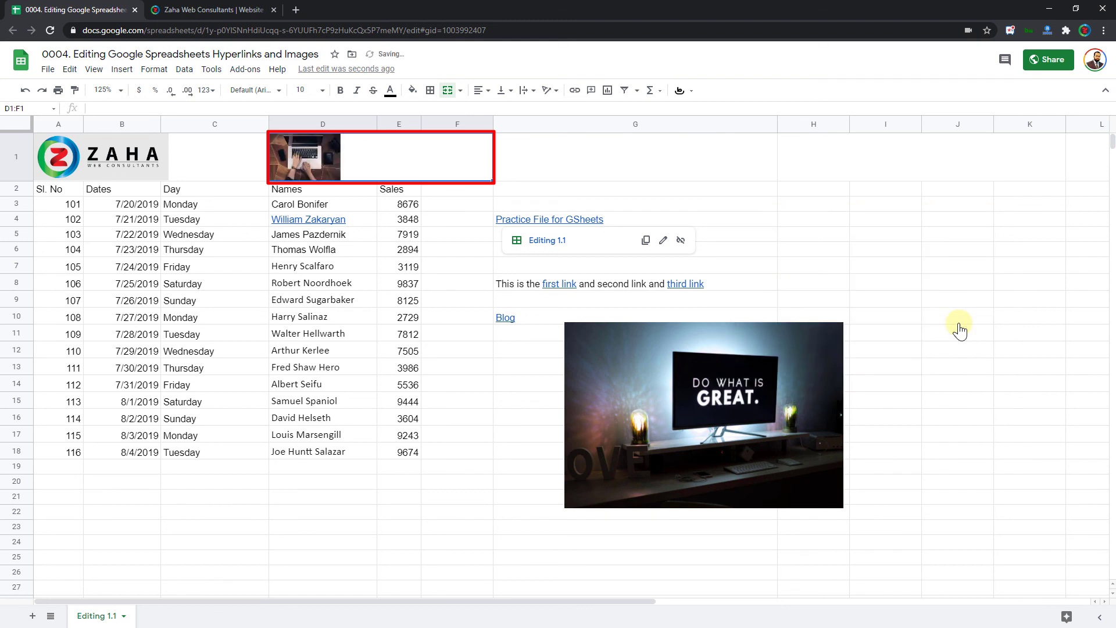
Select the empty cell G1 in the first row.
left_click(563, 152)
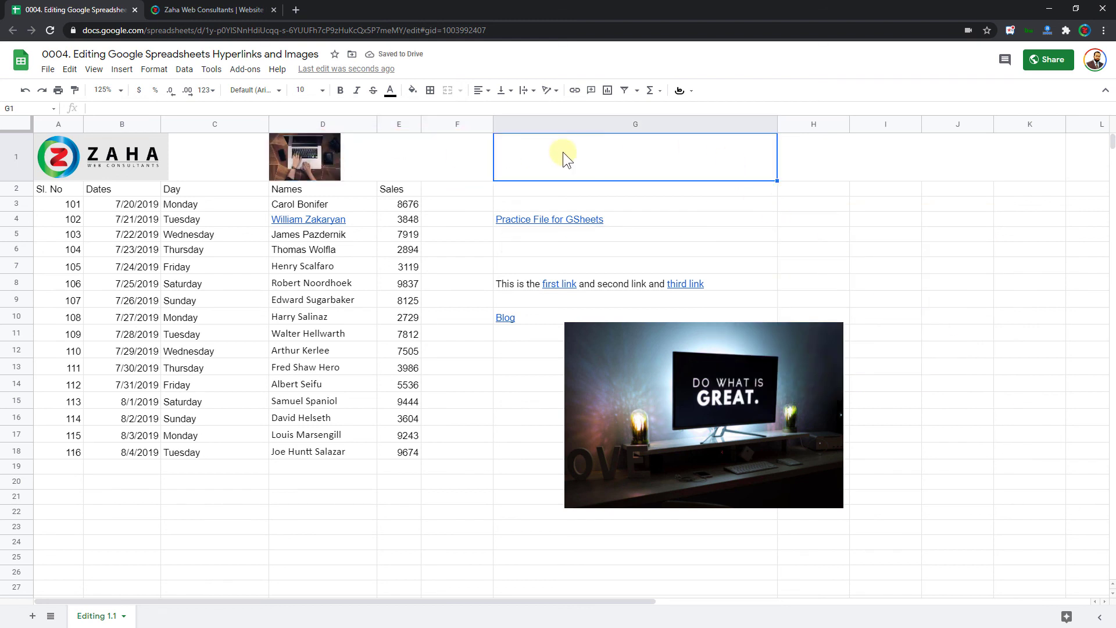